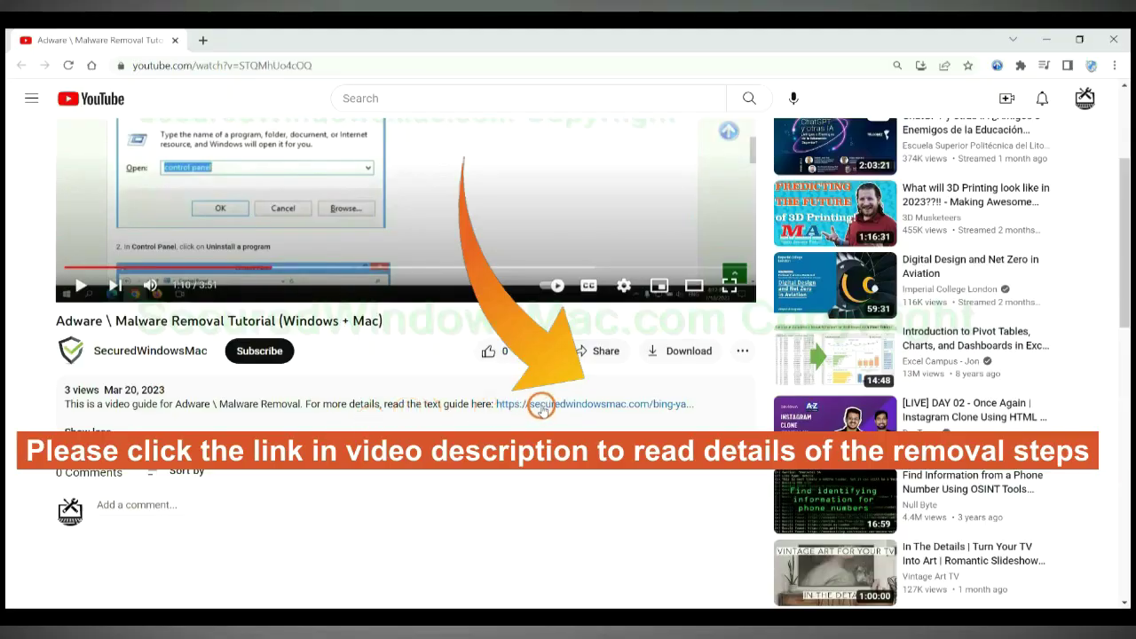
Step: Open the 'Bing \ Yahoo Redirect | Phishing Pop-up Ads' guide from the video description link
left_click(541, 407)
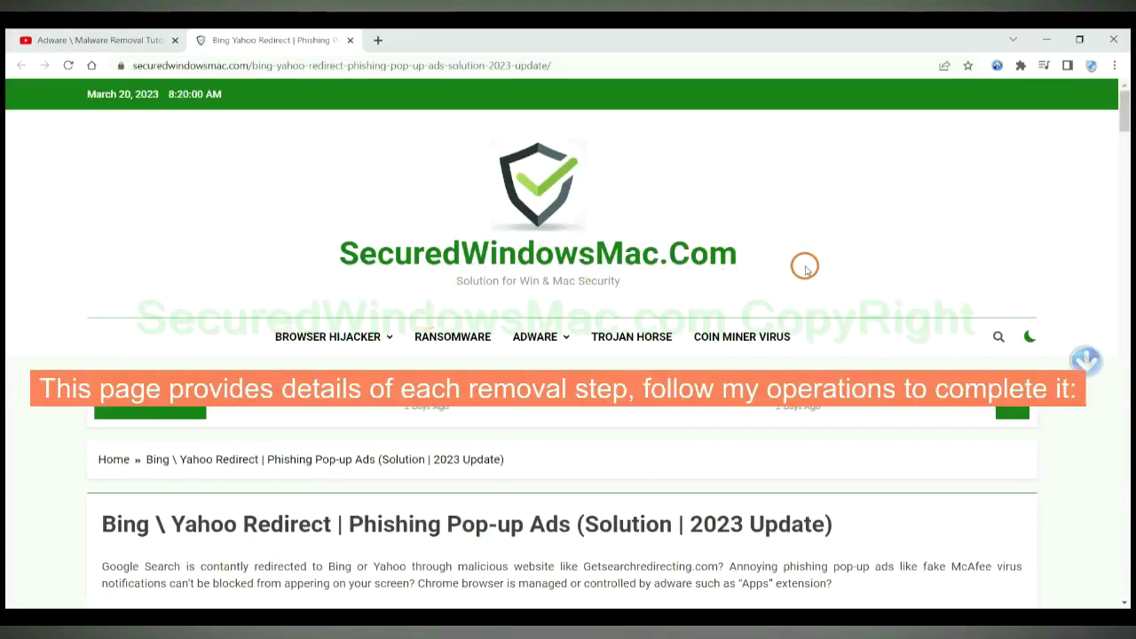
Step: Scroll the guide to the Instant Automatic Removal heading and briefly highlight it
scroll(805, 266, "down", 10)
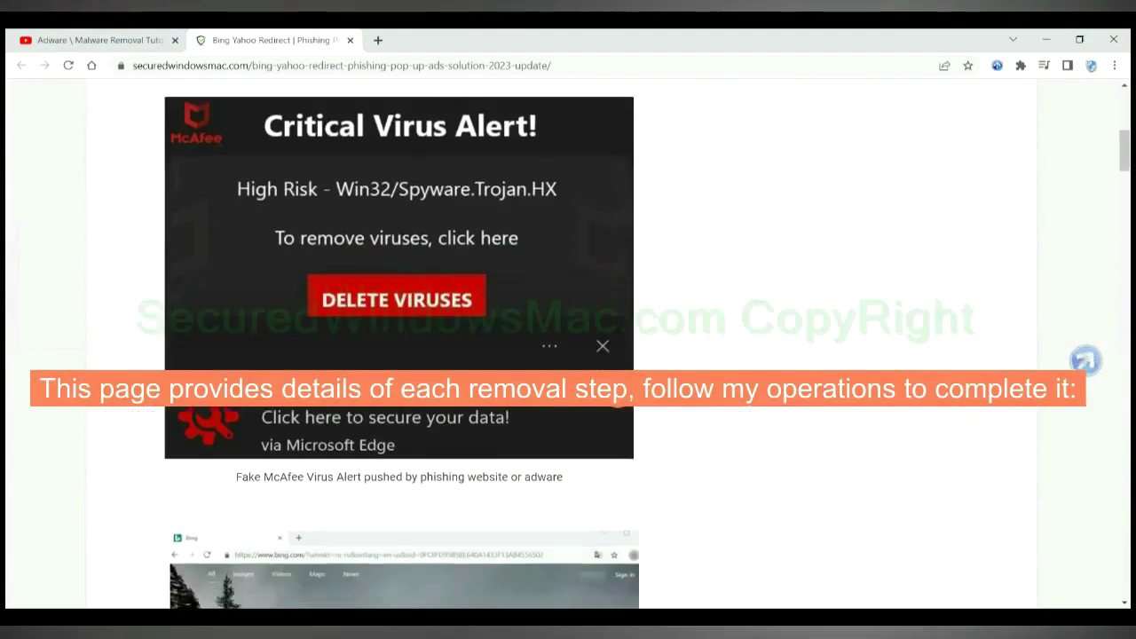
scroll(618, 396, "down", 4)
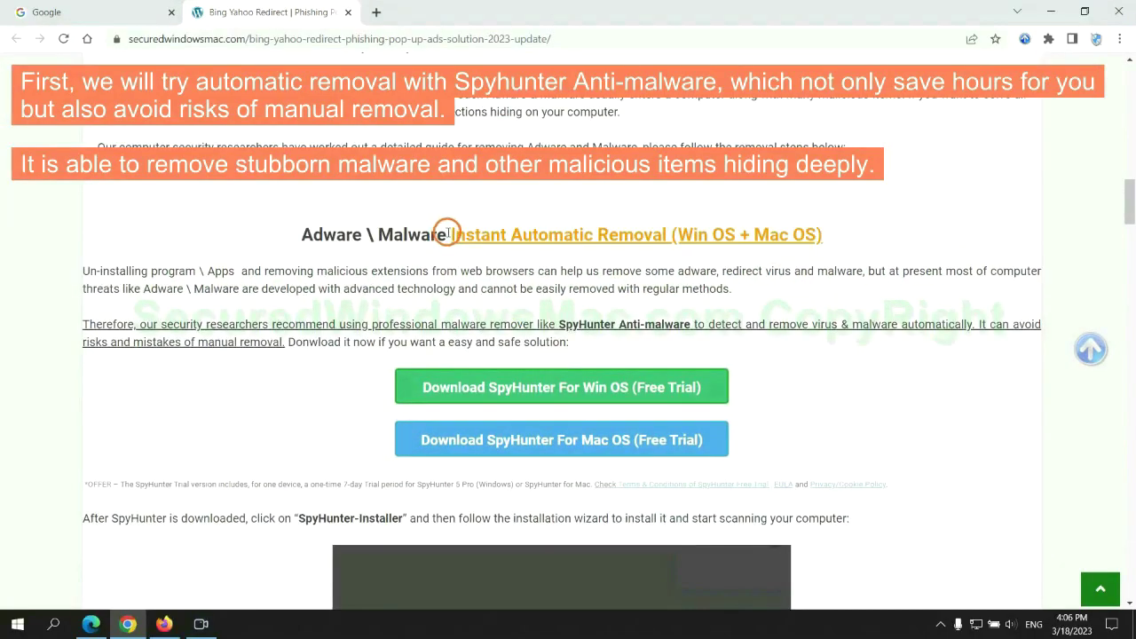
left_click_drag(449, 233, 664, 234)
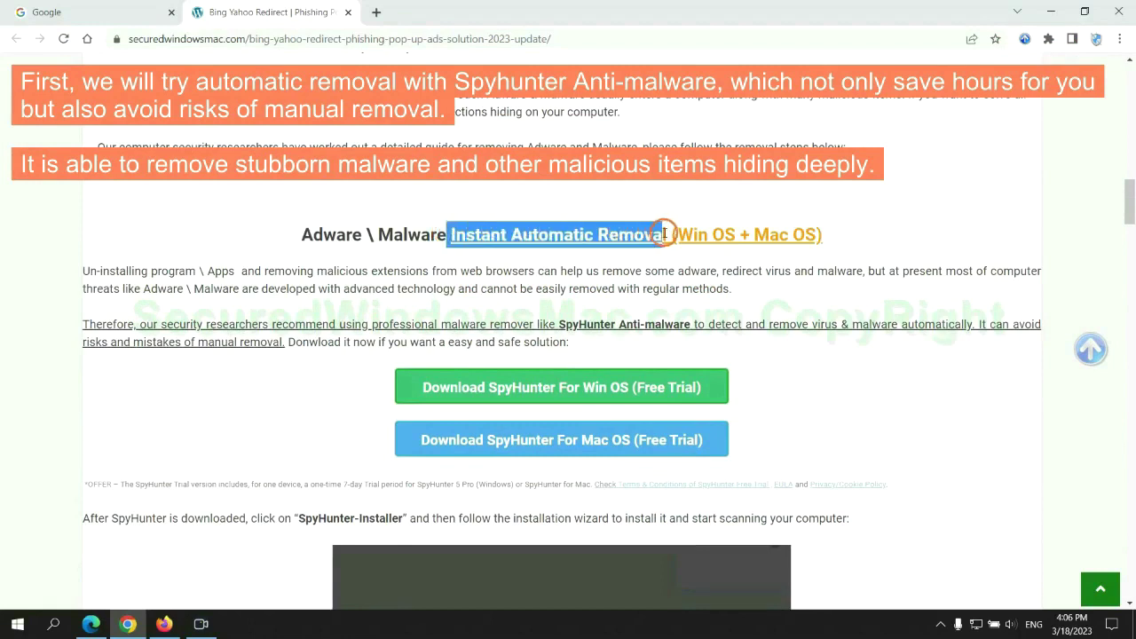
left_click(577, 202)
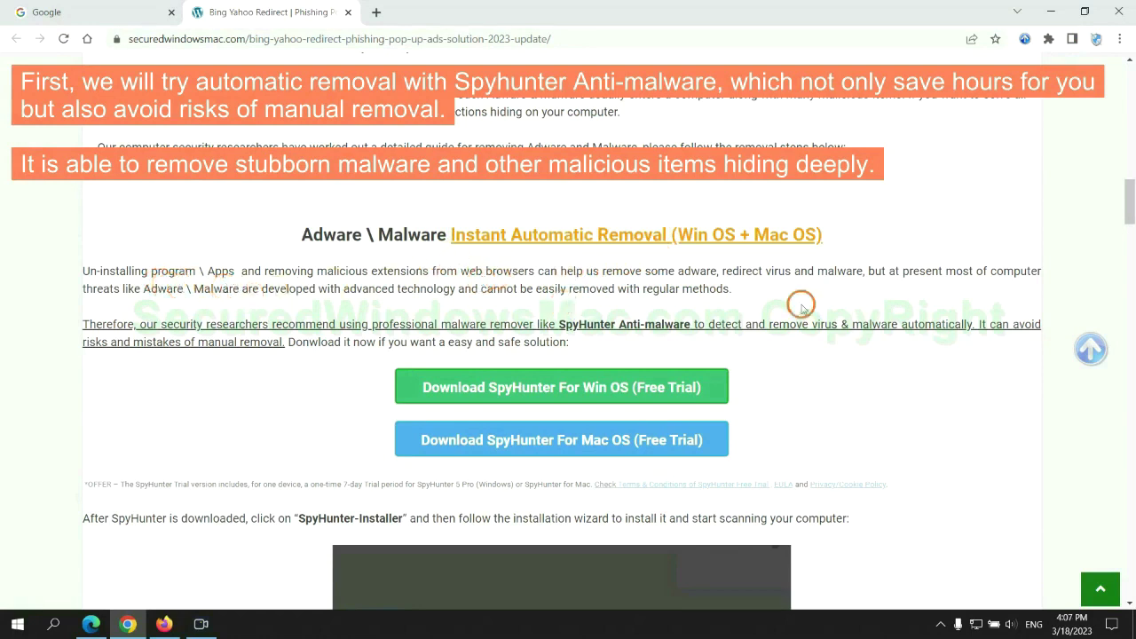
Step: Download the SpyHunter installer for Windows and keep it despite the download warning
scroll(563, 321, "down", 1)
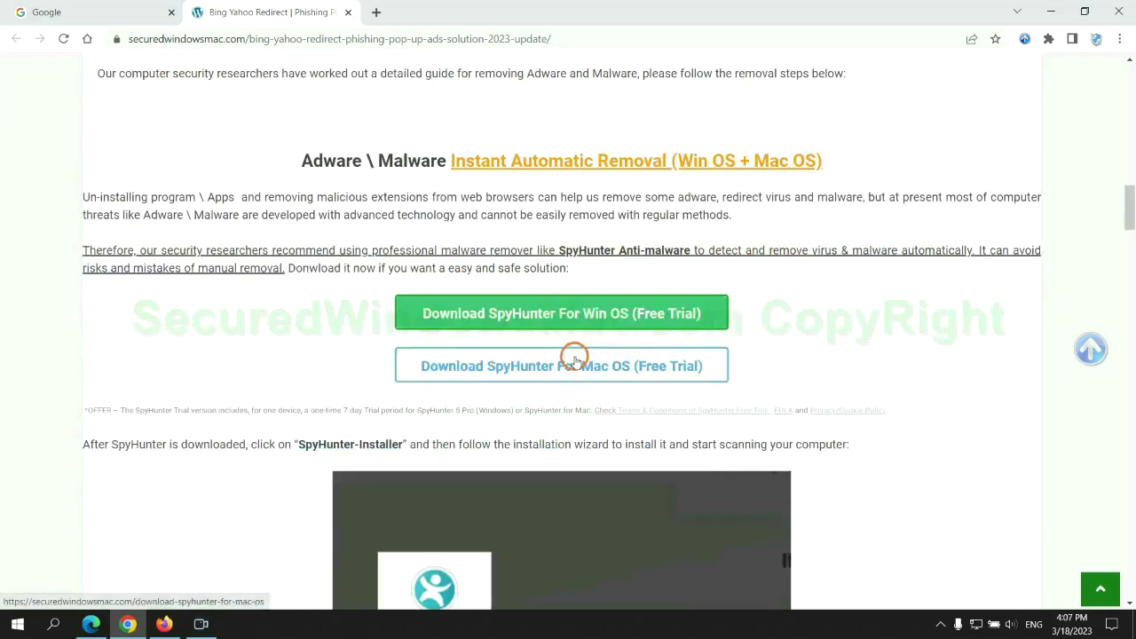
scroll(574, 358, "down", 1)
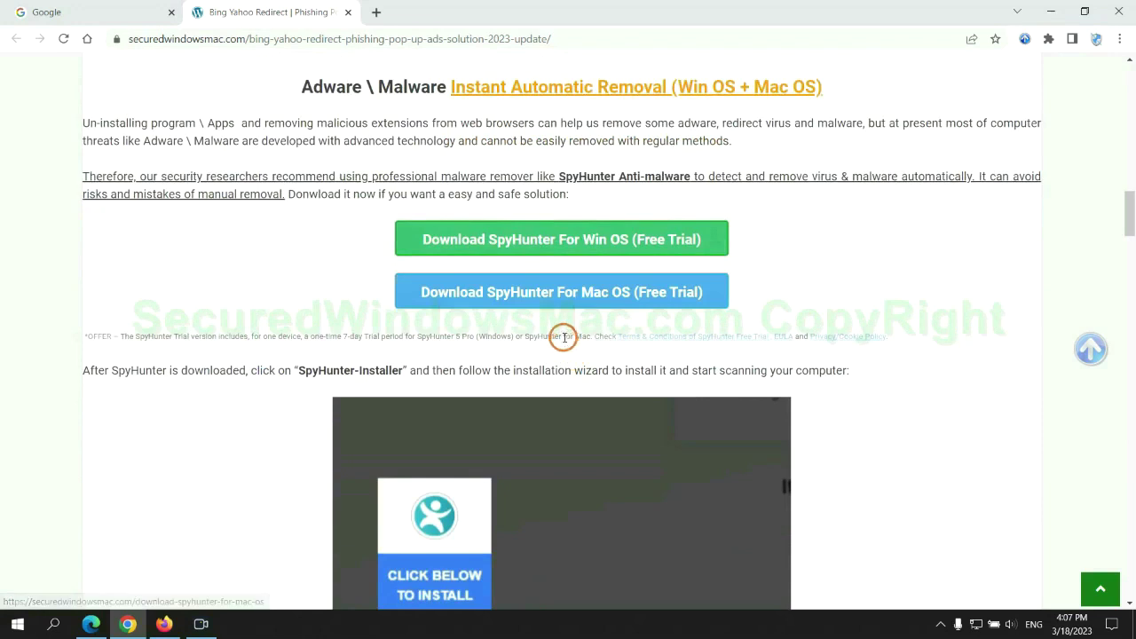
scroll(562, 335, "down", 1)
left_click(574, 171)
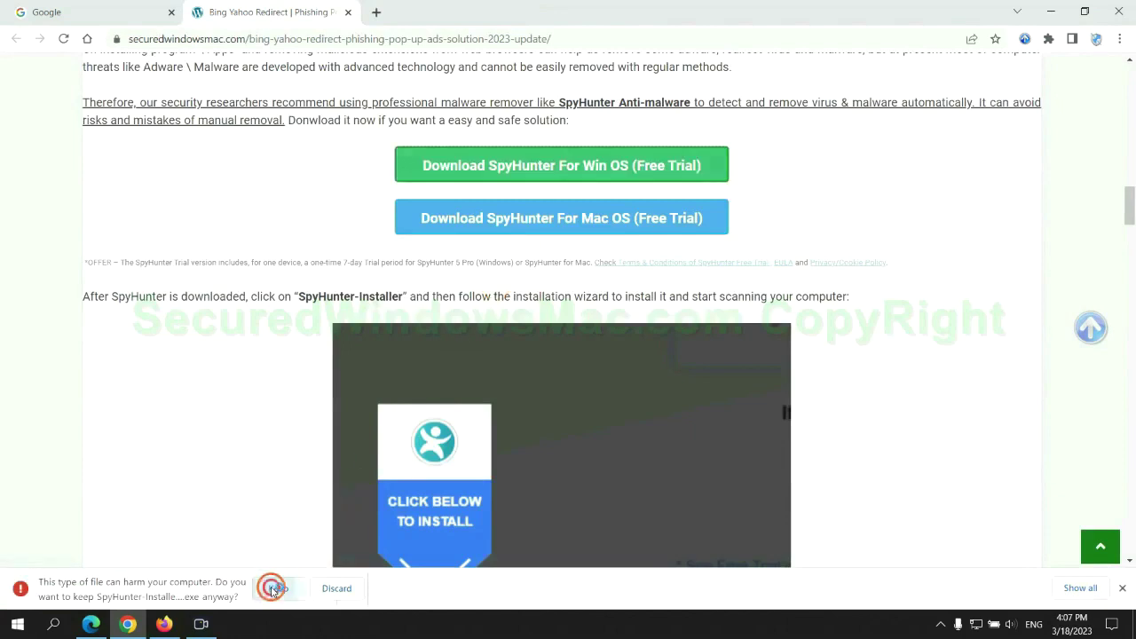
left_click(274, 587)
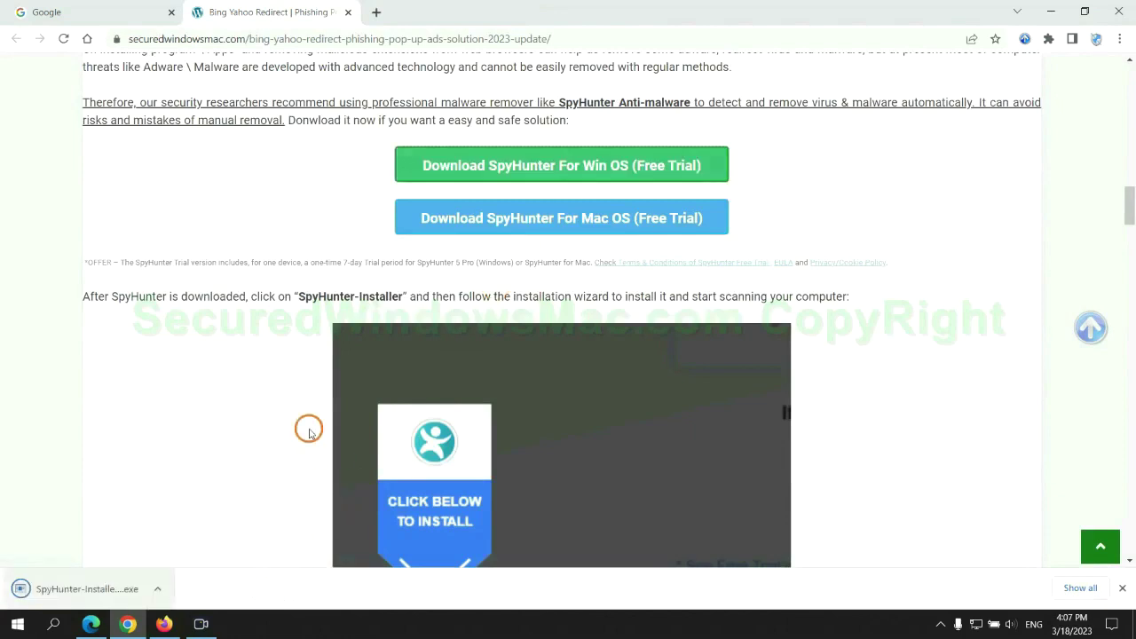
Step: Run SpyHunter-Installer.exe and install it, accepting the EULA and Privacy Policy
left_click(109, 590)
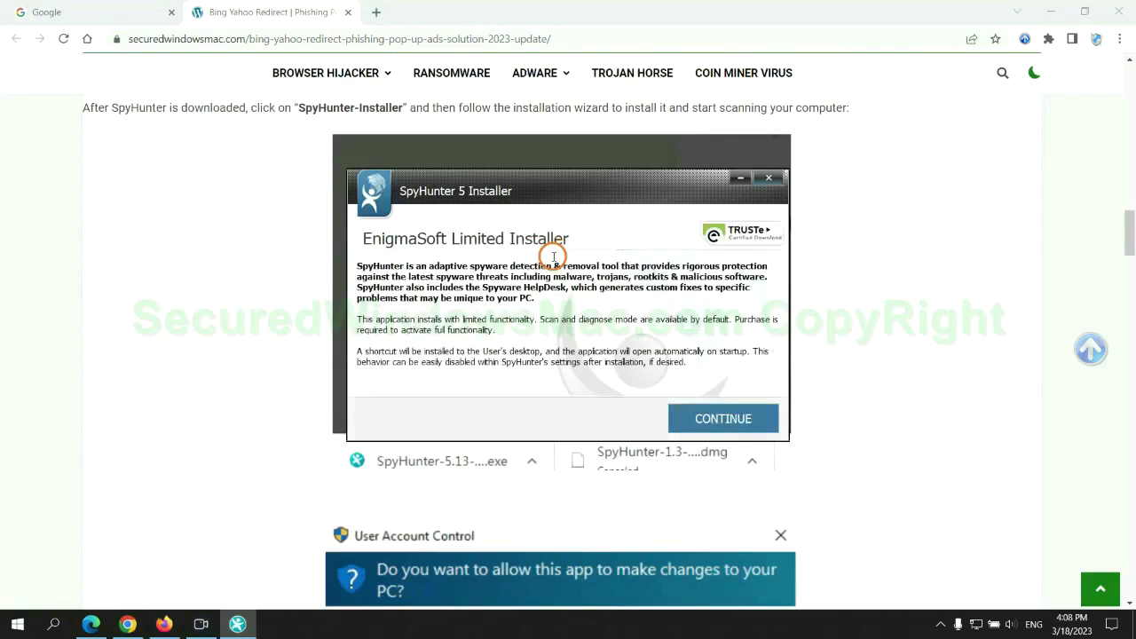
left_click(746, 413)
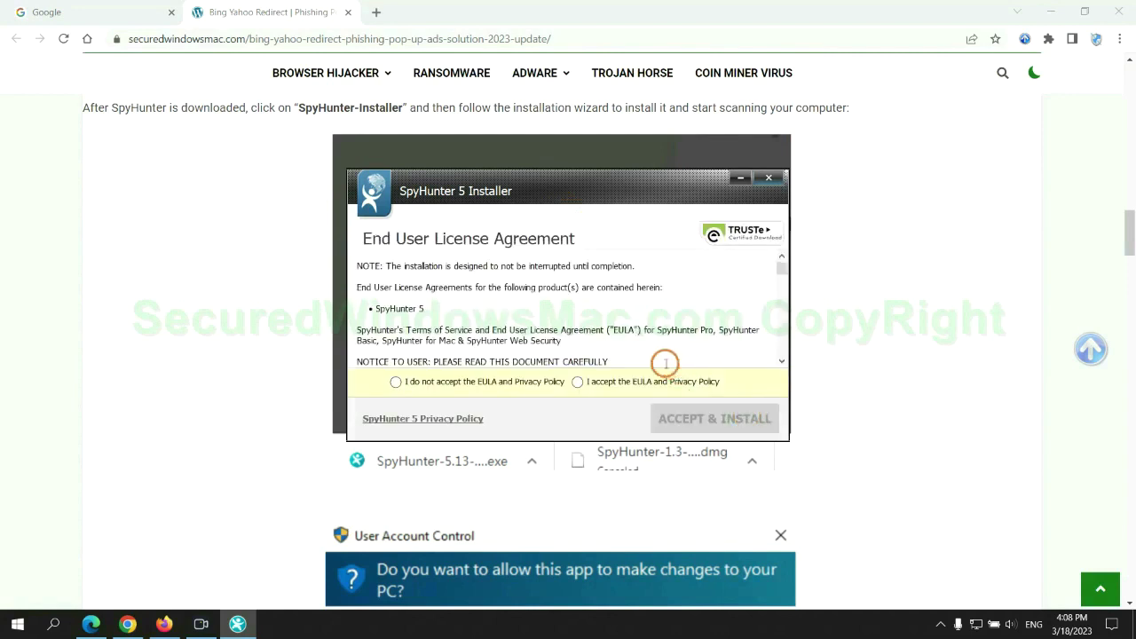
left_click(577, 382)
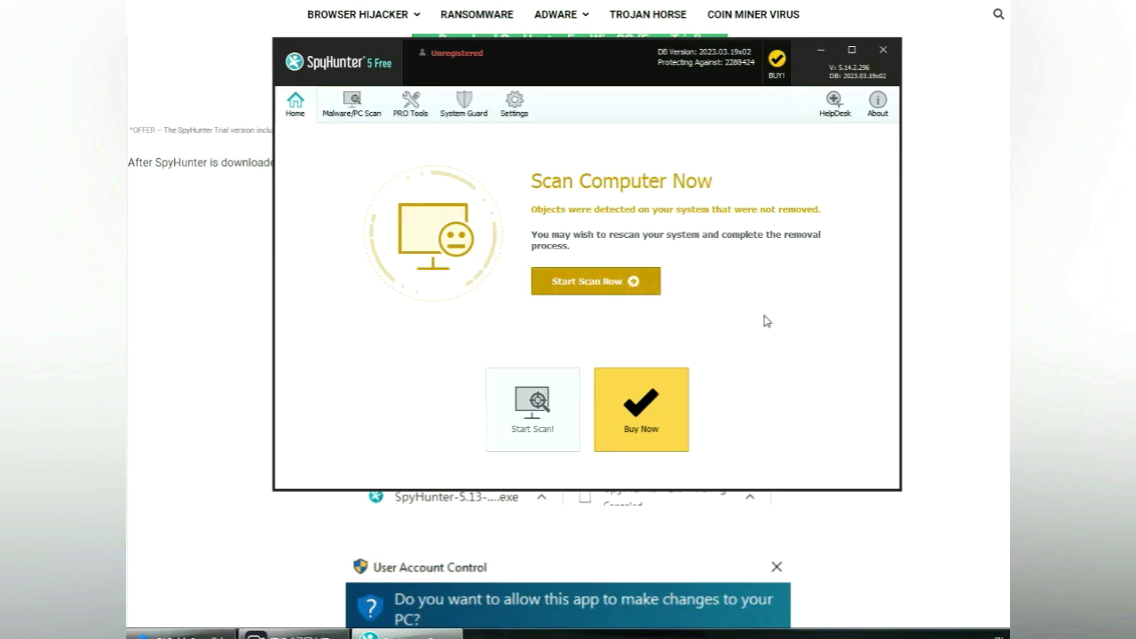
Step: Scan the computer with SpyHunter and request the FREE Trial (7-Days) for removal
left_click(596, 281)
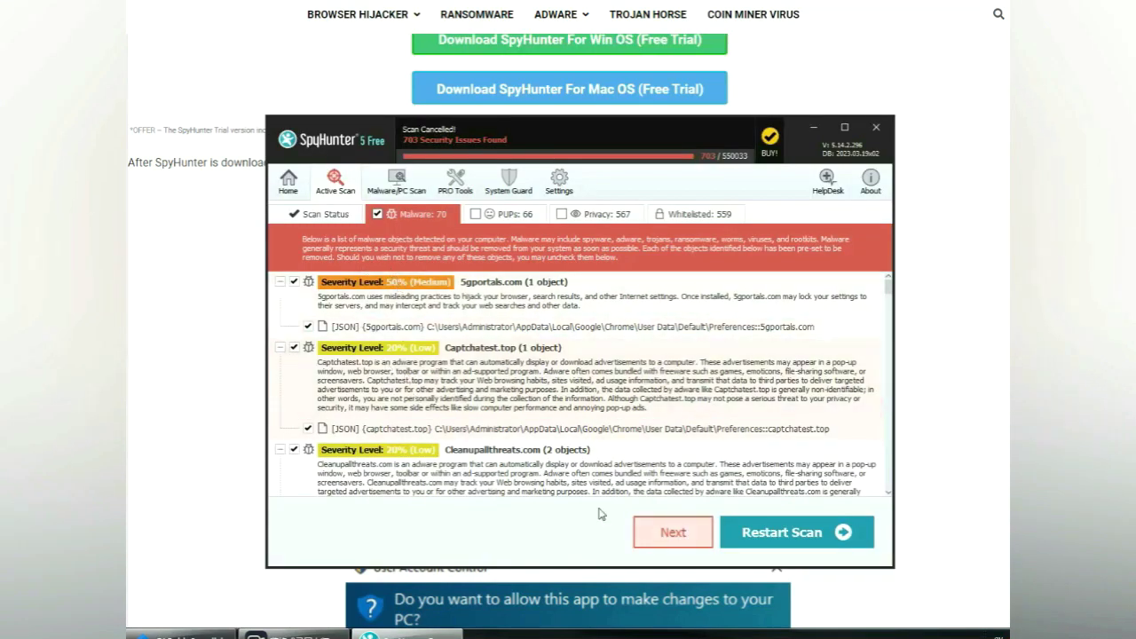
left_click(695, 538)
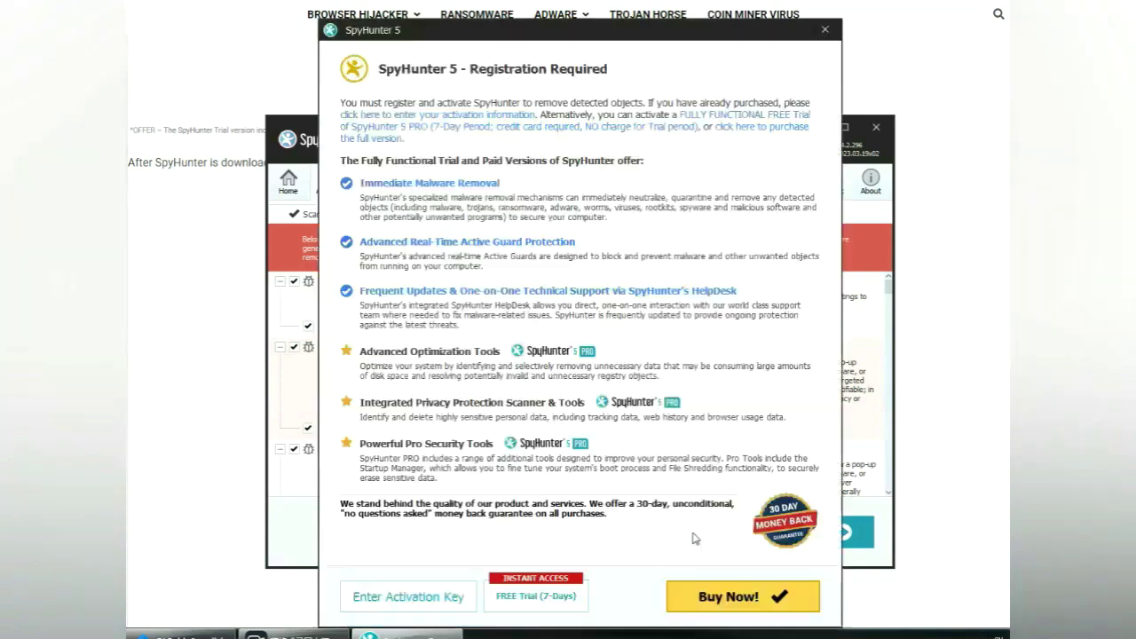
left_click(538, 596)
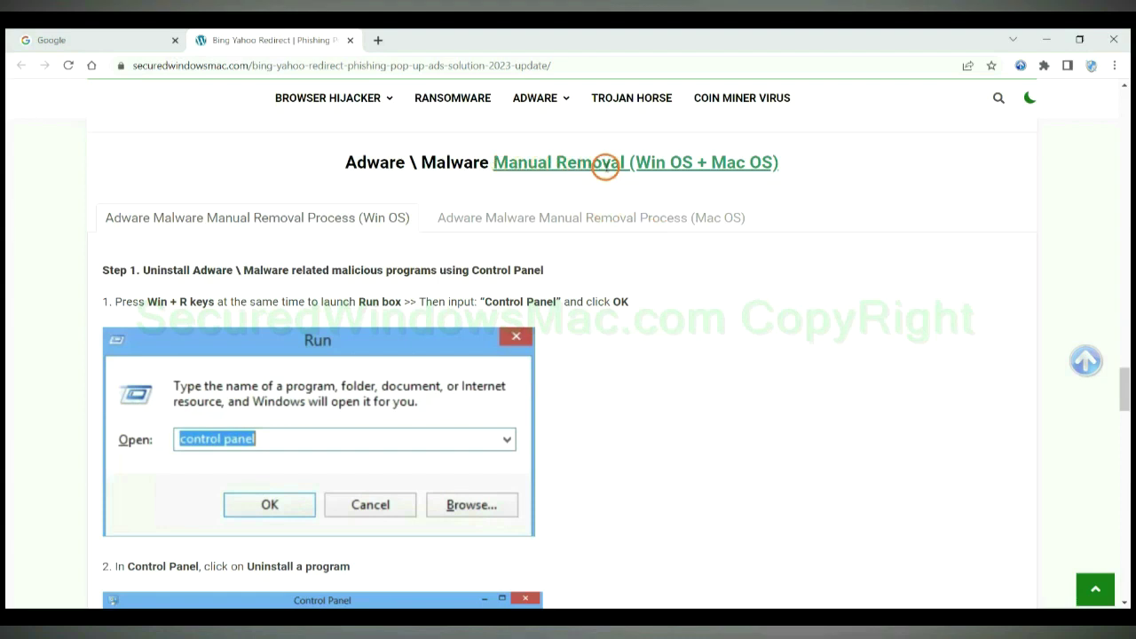
Step: Highlight Win OS and Mac OS in the Manual Removal heading and view the Mac OS steps
left_click_drag(645, 164, 688, 163)
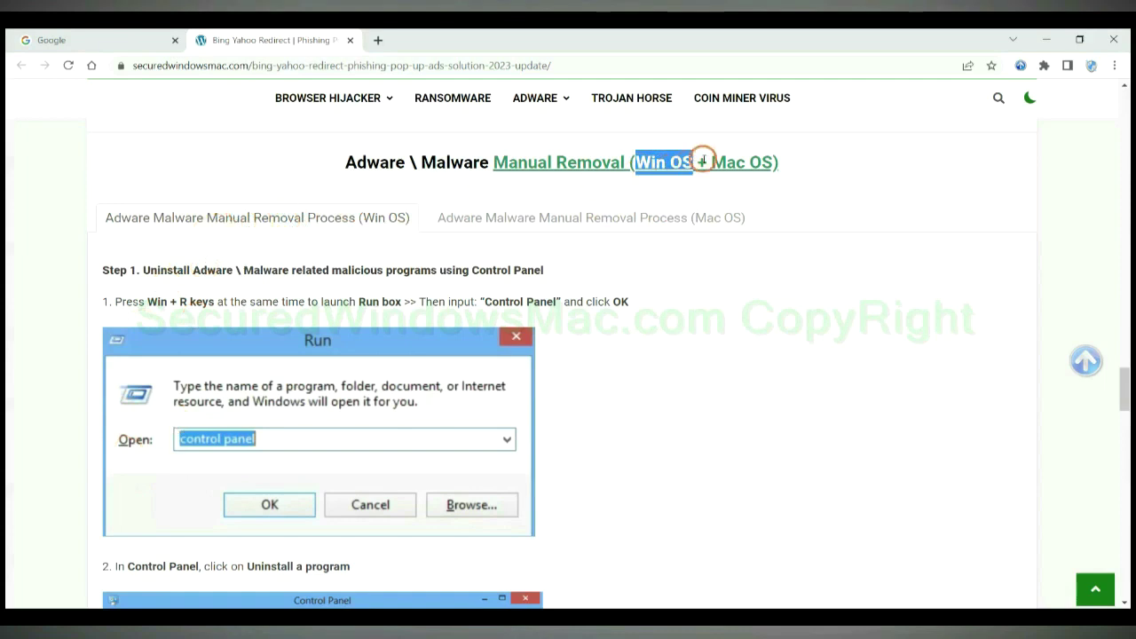
left_click_drag(710, 162, 773, 161)
left_click(582, 216)
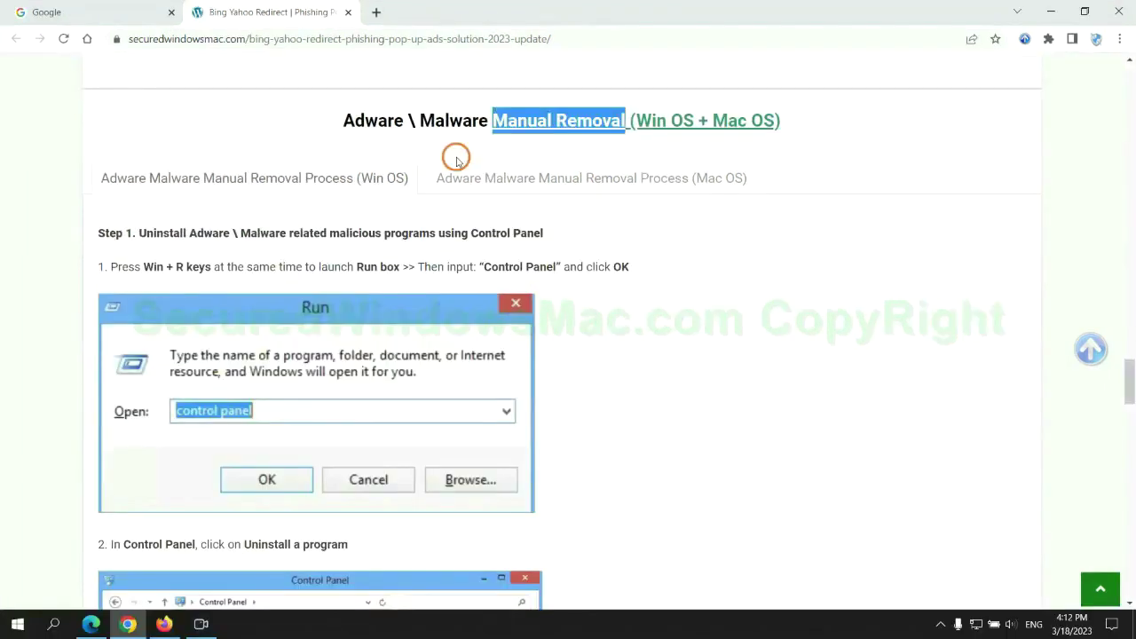
Step: Scroll to Step 1's uninstall instruction, highlight it, and continue to the Control Panel directions
scroll(497, 307, "up", 2)
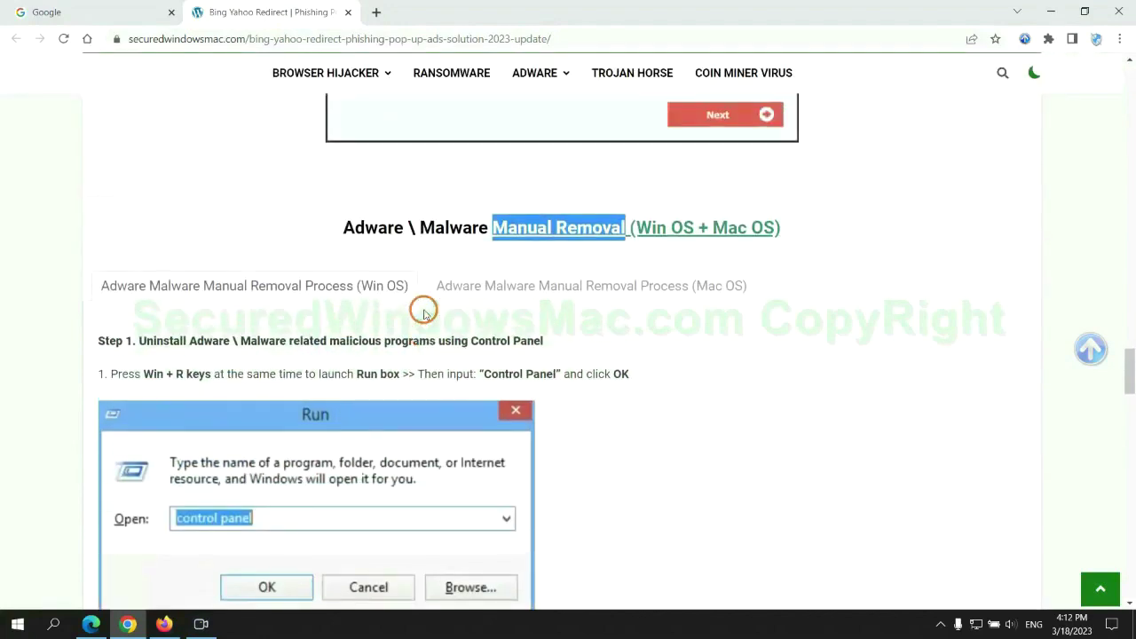
scroll(293, 245, "down", 2)
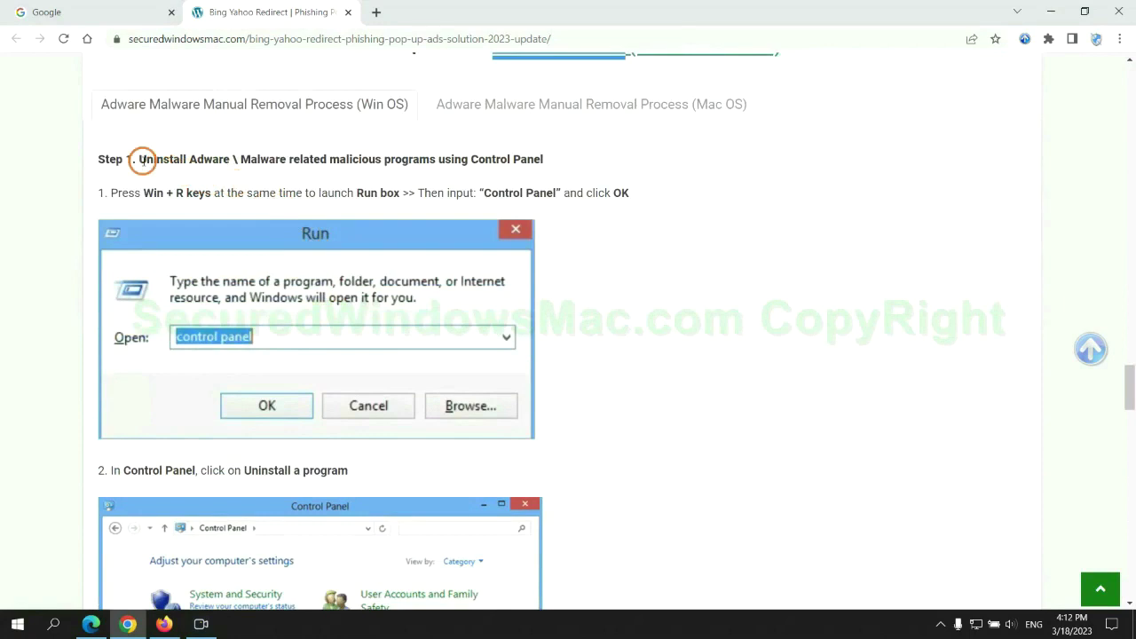
left_click_drag(140, 160, 436, 165)
left_click(754, 231)
scroll(706, 234, "down", 2)
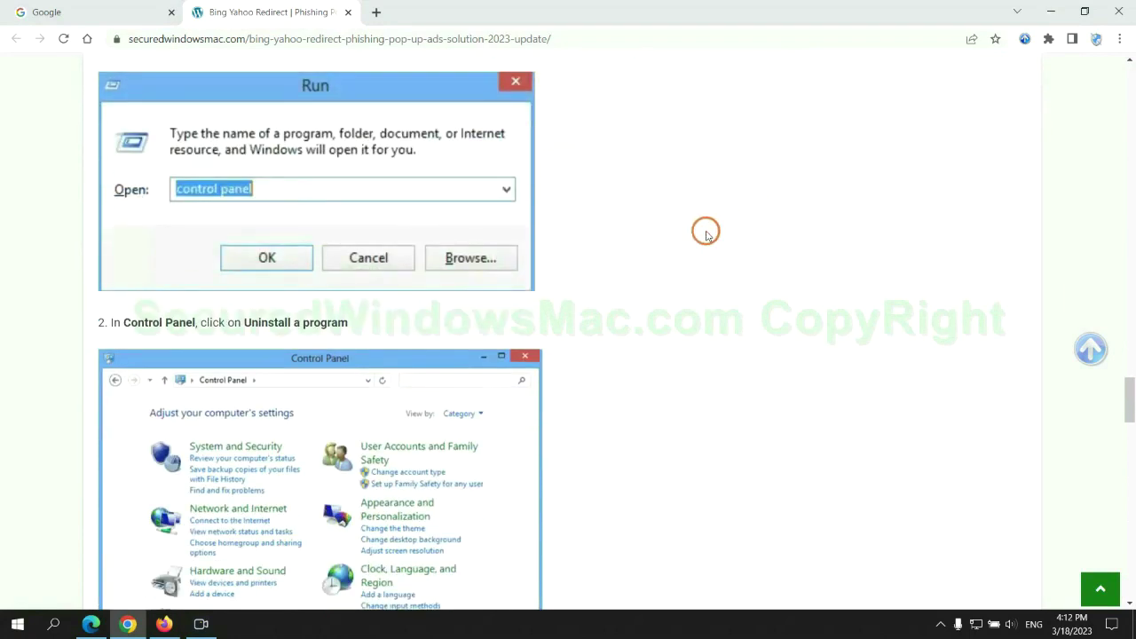
Step: Launch Control Panel from Run and bring up Uninstall/Change for Lantern in installed programs
key("super+r")
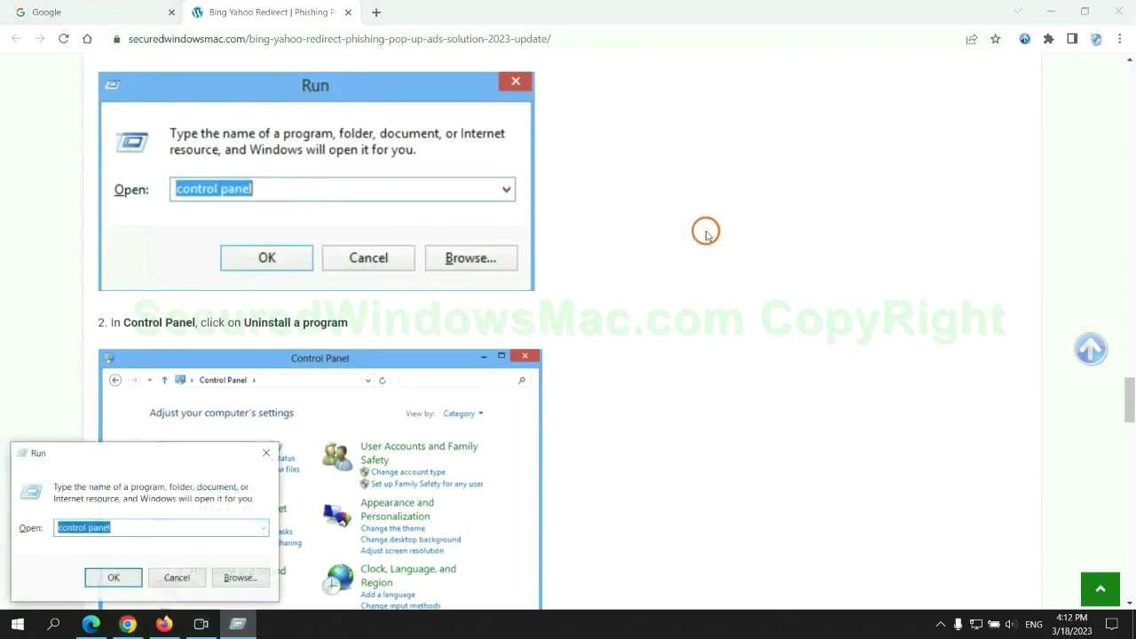
type("cont")
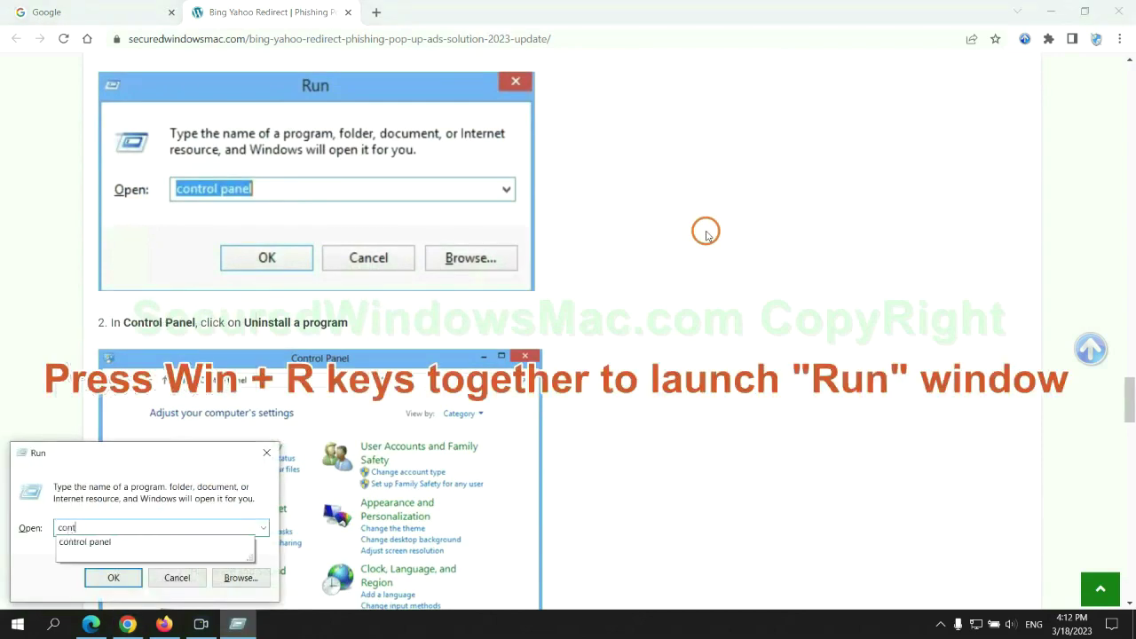
type("rol p")
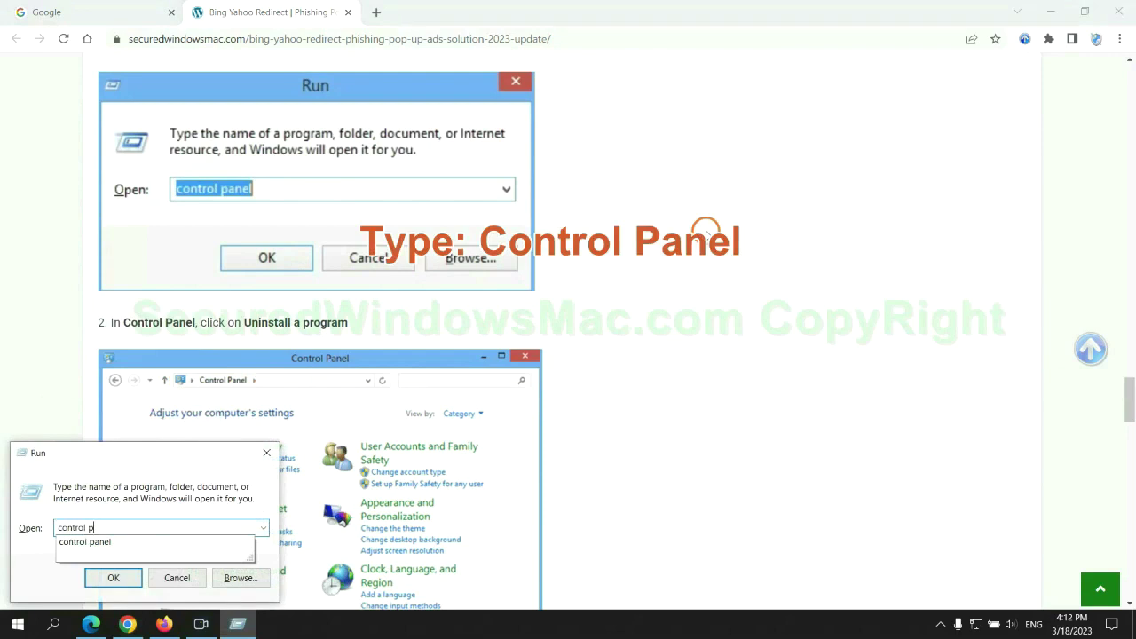
type("anel")
key("Return")
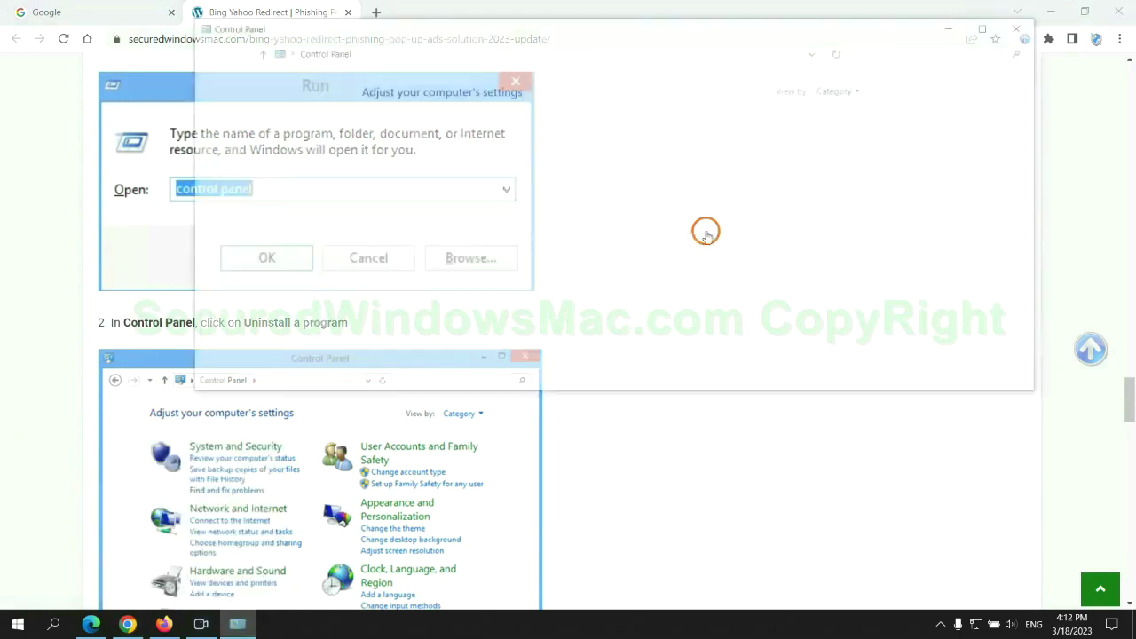
left_click(449, 313)
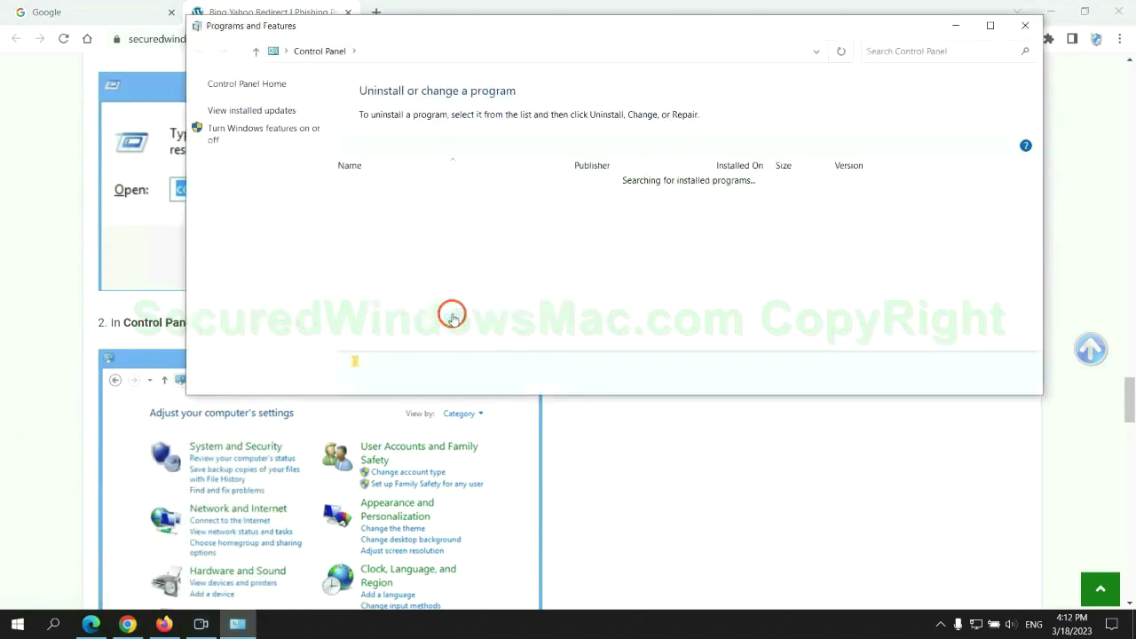
right_click(397, 211)
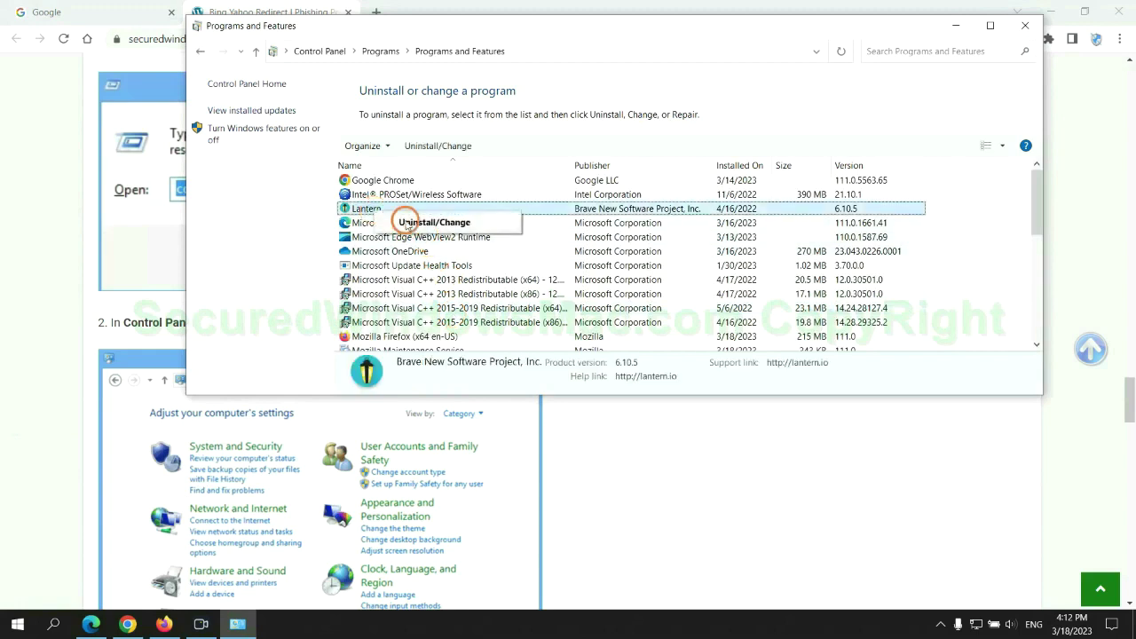
Step: Close Programs and Features and scroll the guide to Step 2, highlighting 'malicious extension'
left_click(1025, 25)
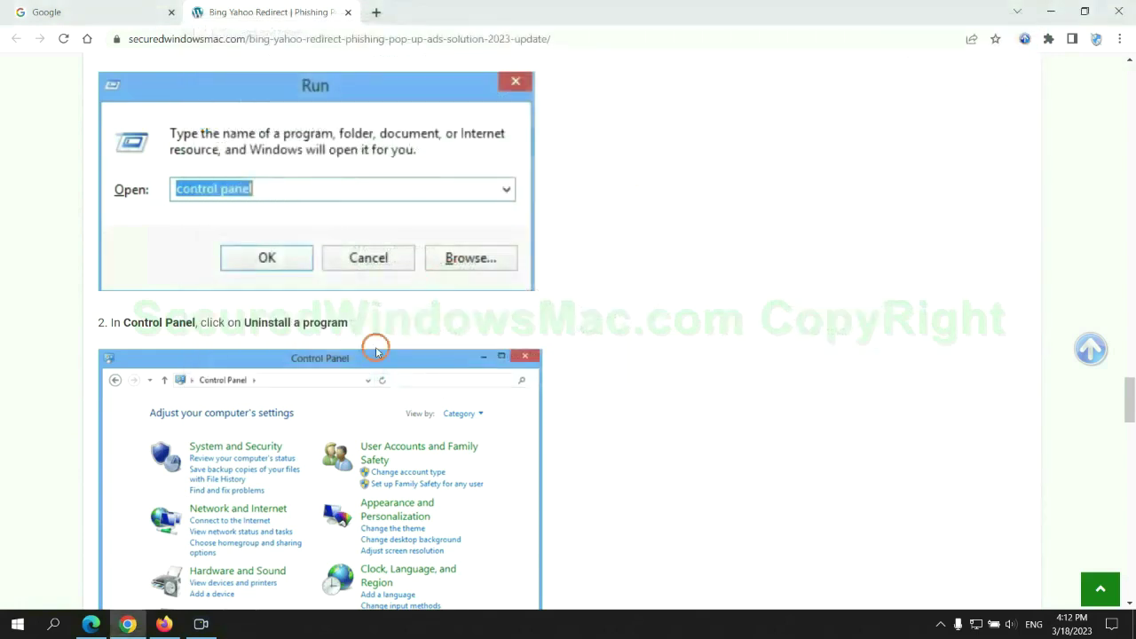
scroll(334, 381, "down", 5)
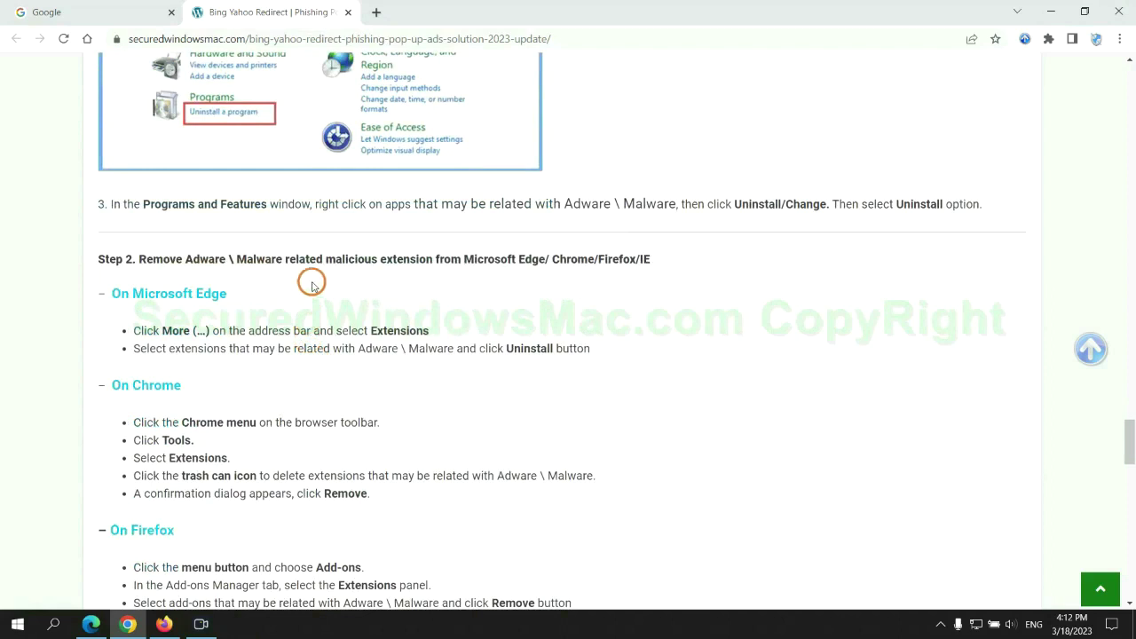
left_click_drag(322, 261, 436, 261)
left_click(455, 290)
Step: Remove the McAfee WebAdvisor extension in Microsoft Edge and close the Extensions tab
left_click(92, 619)
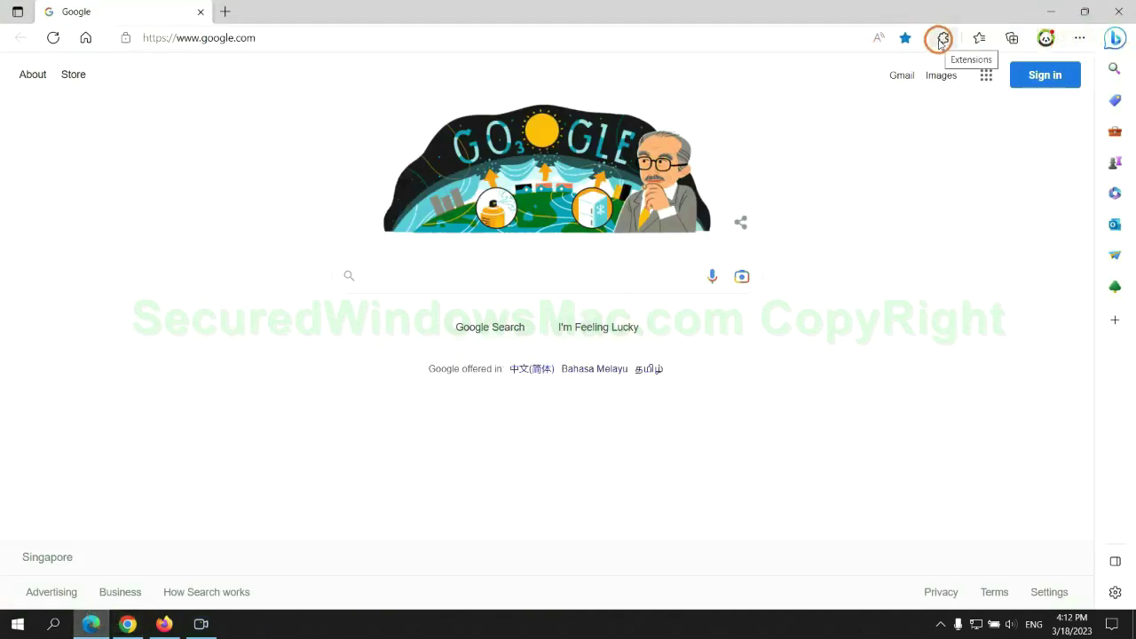
left_click(942, 39)
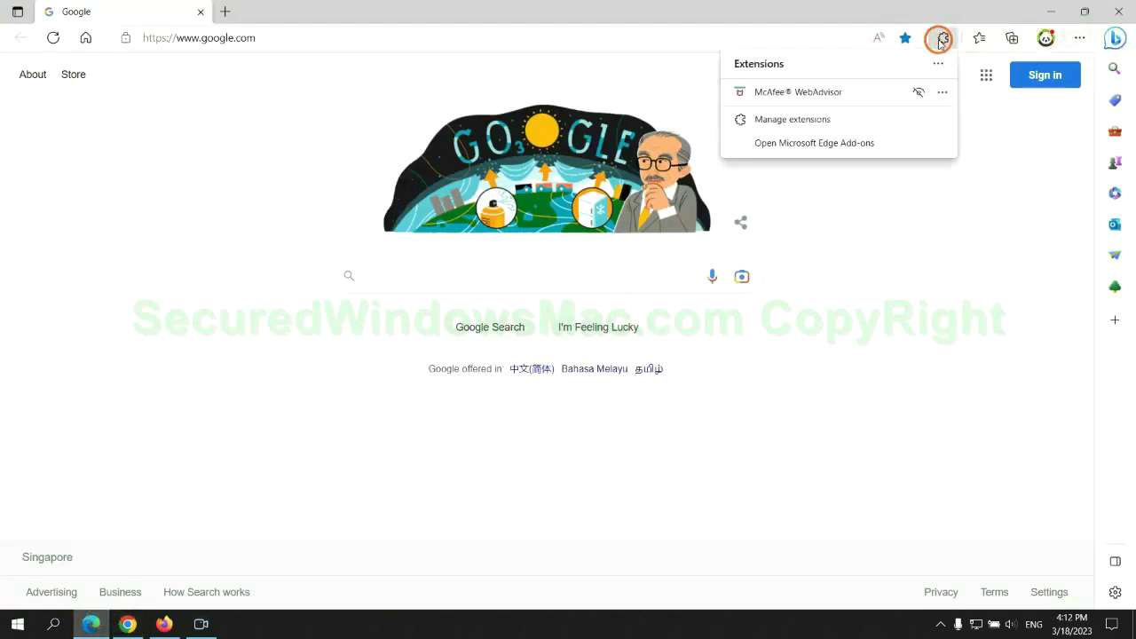
left_click(787, 117)
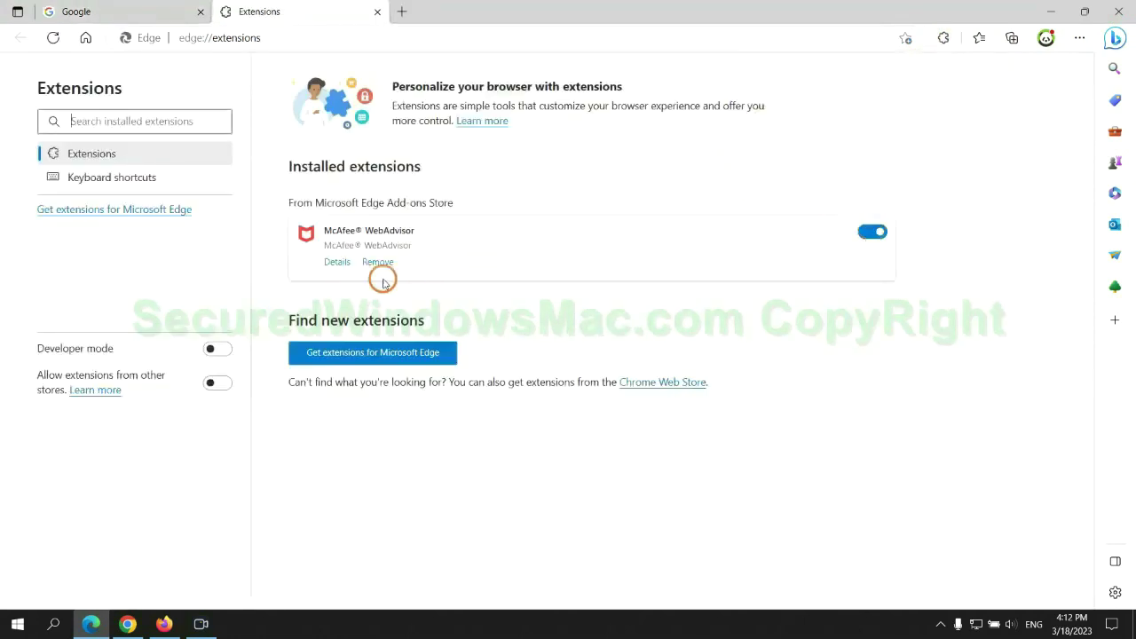
left_click(377, 263)
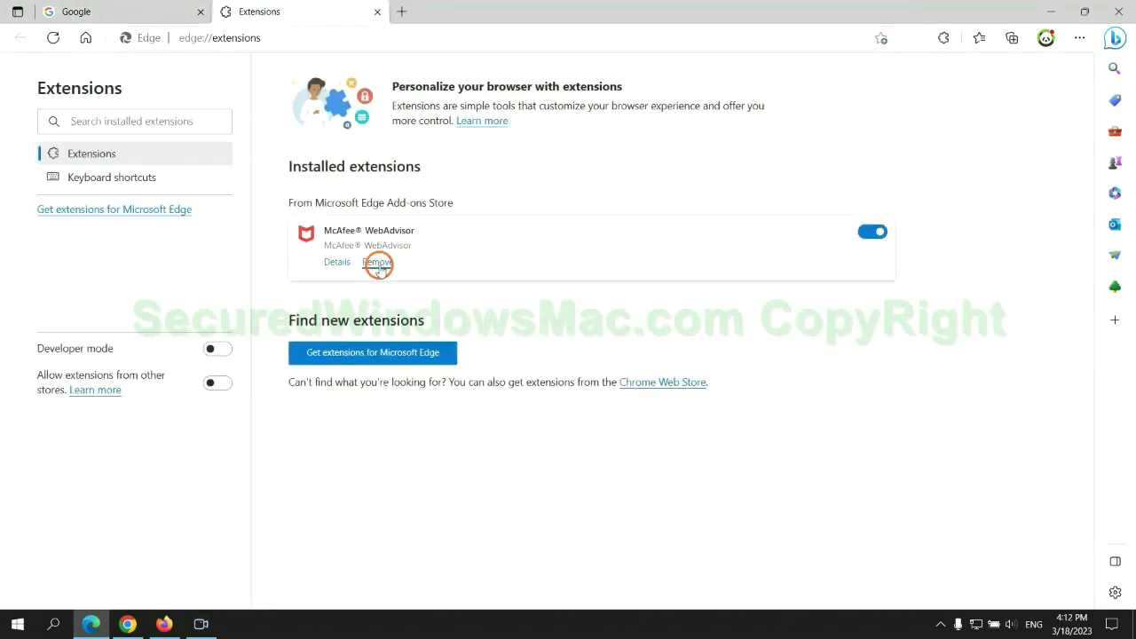
left_click(818, 140)
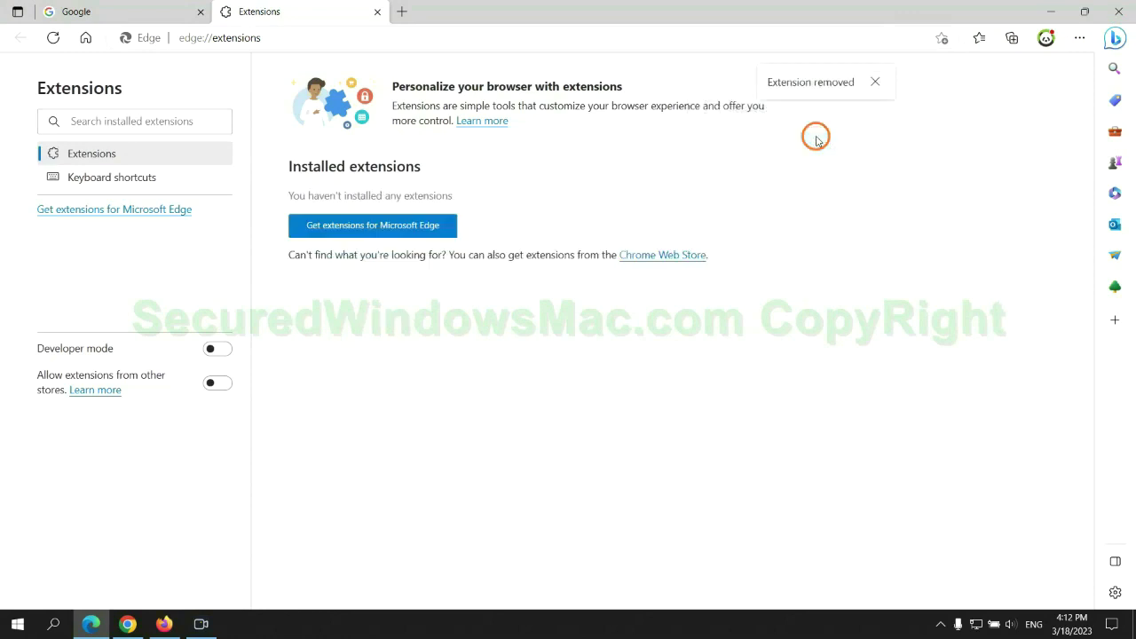
left_click(377, 11)
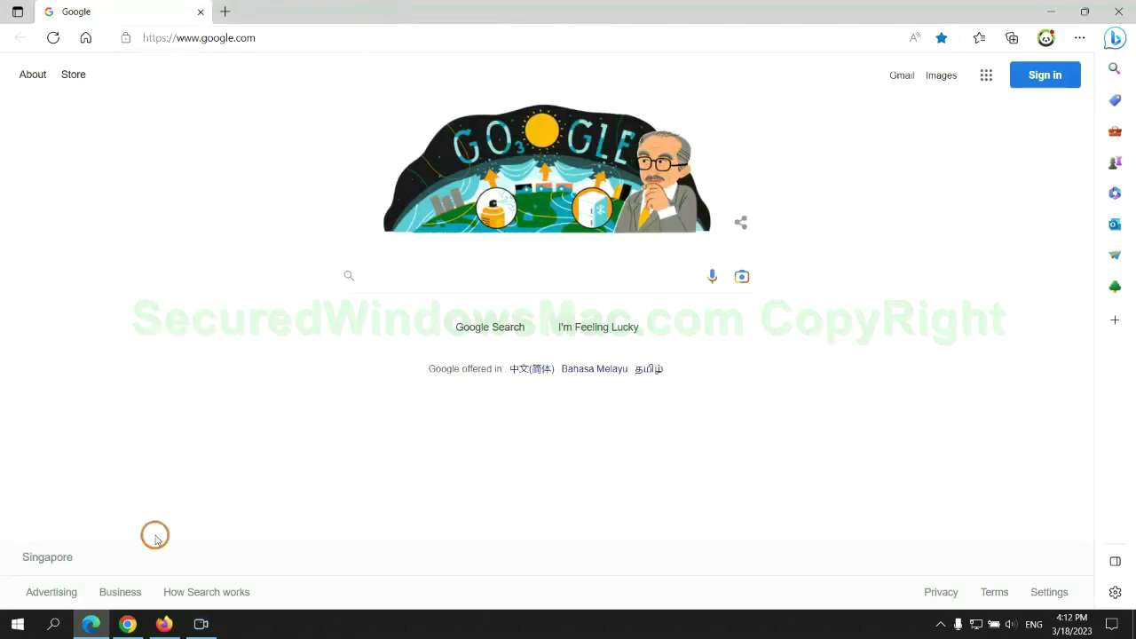
Step: Remove the Ecosia extension from Chrome, leaving Scroll To Top, and close Ecosia's farewell page
left_click(138, 627)
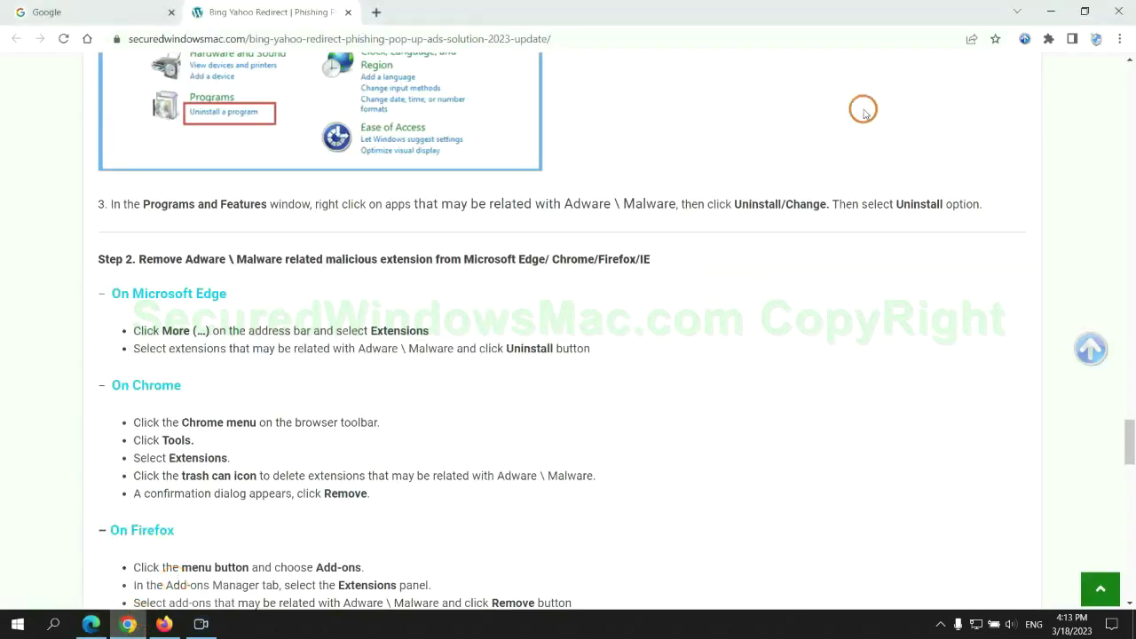
left_click(1048, 38)
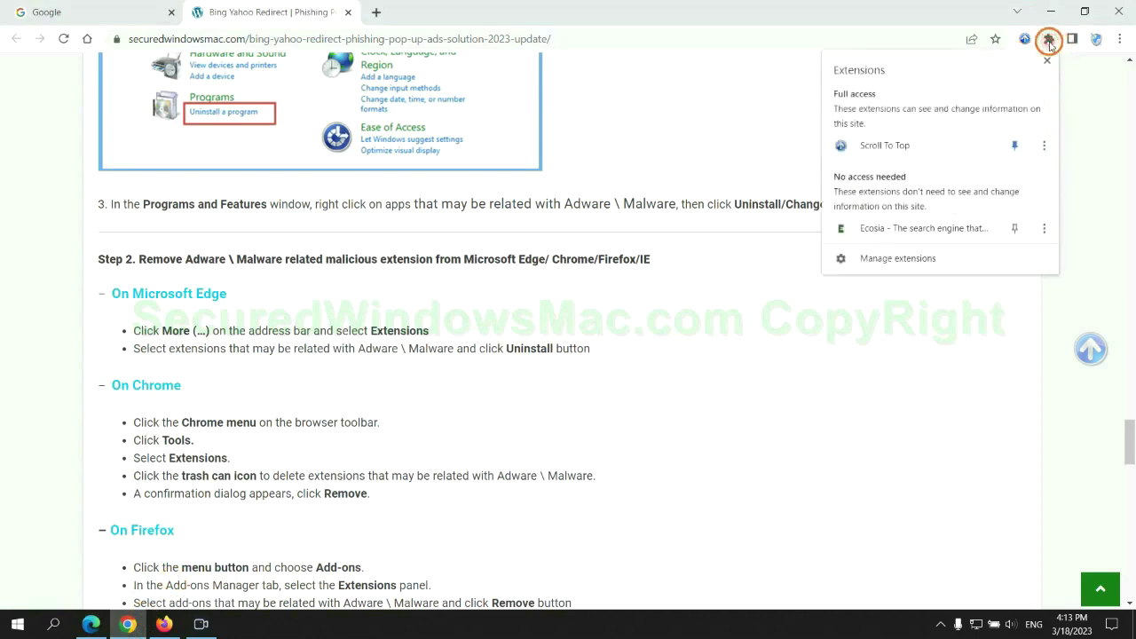
left_click(920, 259)
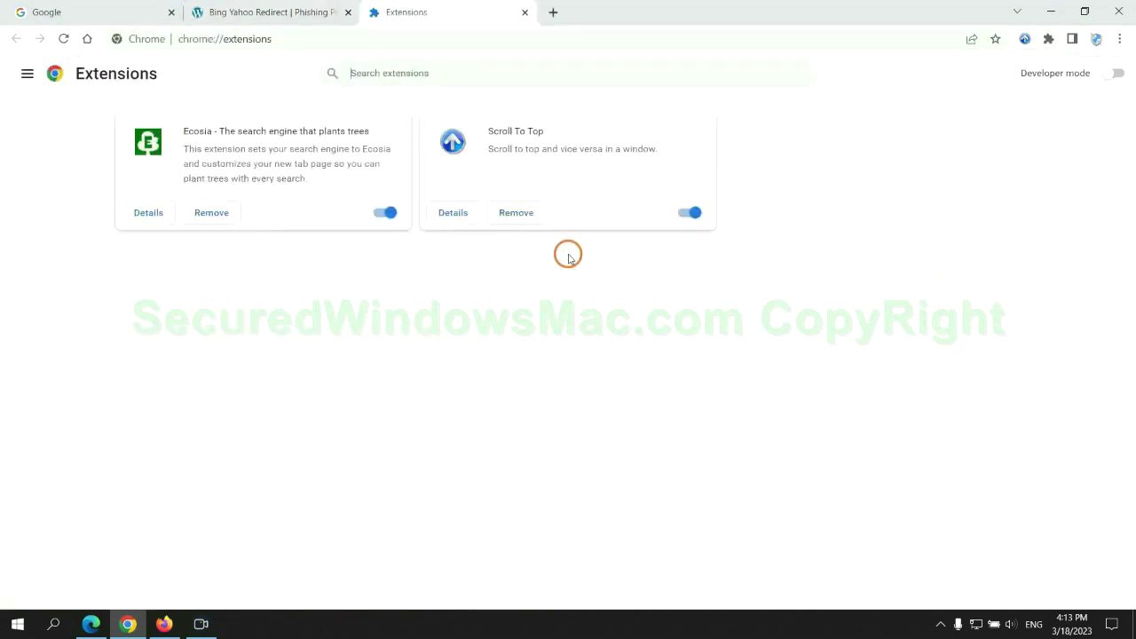
left_click(211, 212)
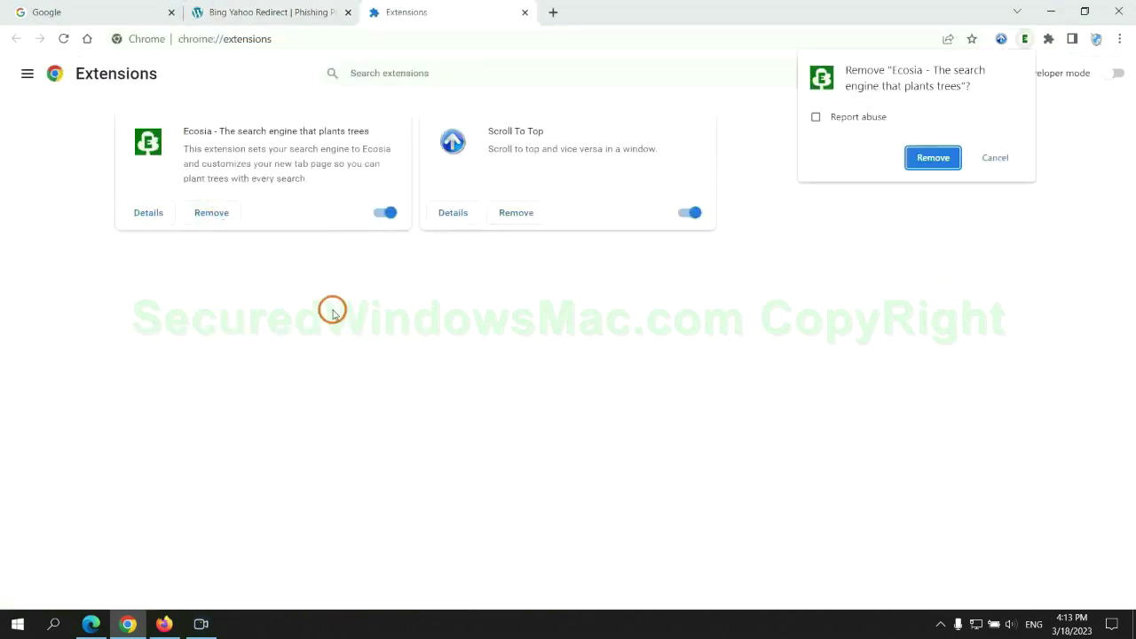
left_click(944, 158)
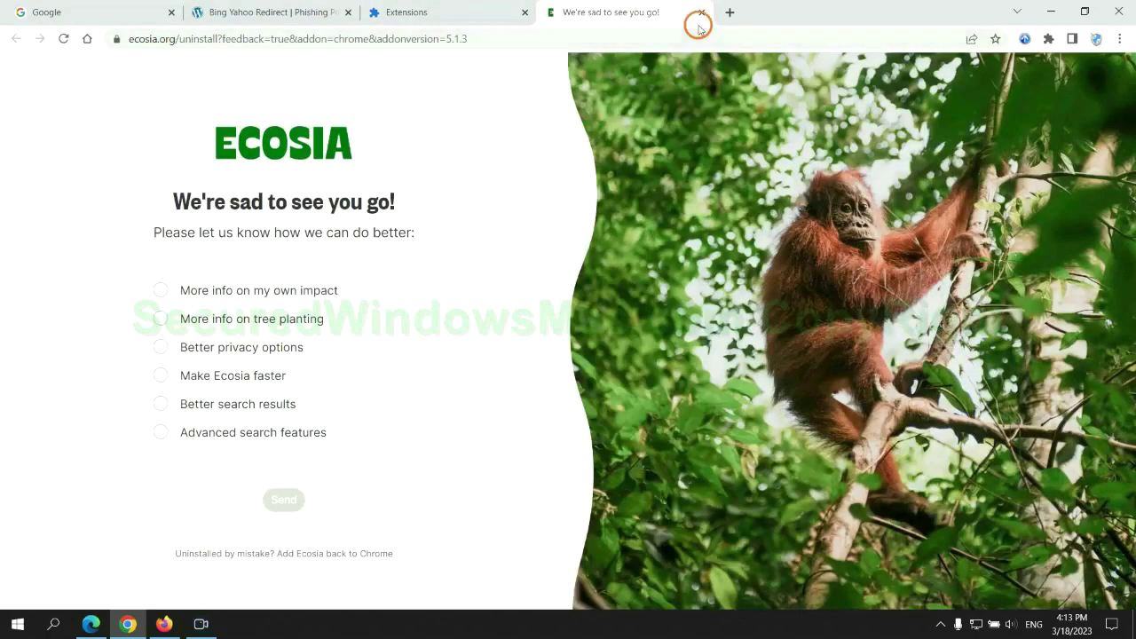
left_click(701, 13)
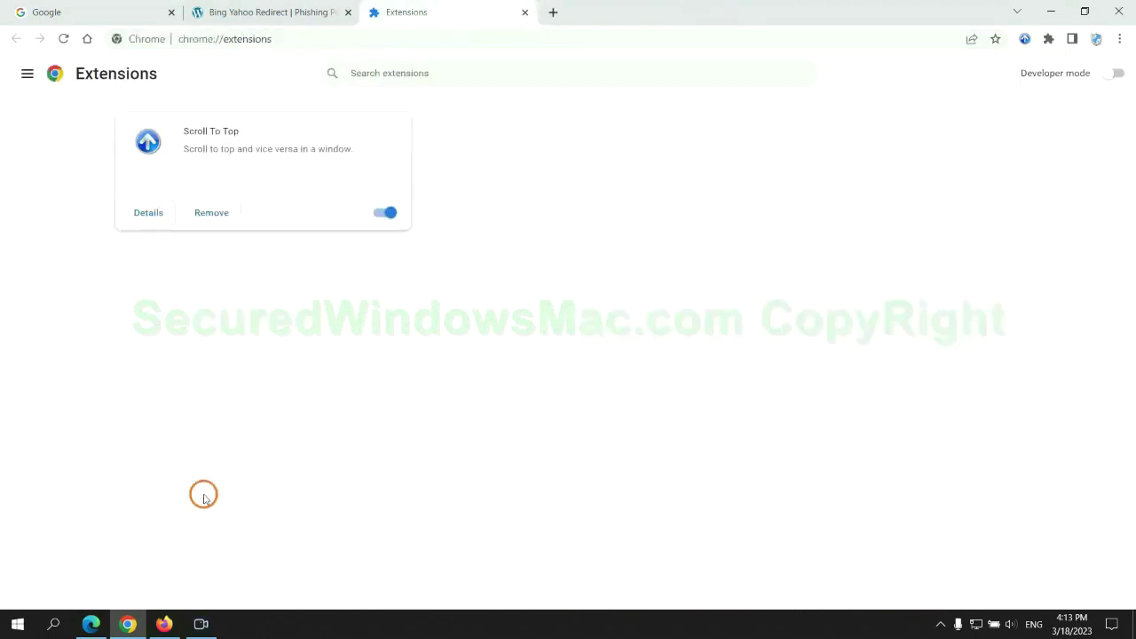
Step: Remove Enhancer for YouTube in Firefox's Add-ons Manager, then highlight the guide's registry step
left_click(165, 624)
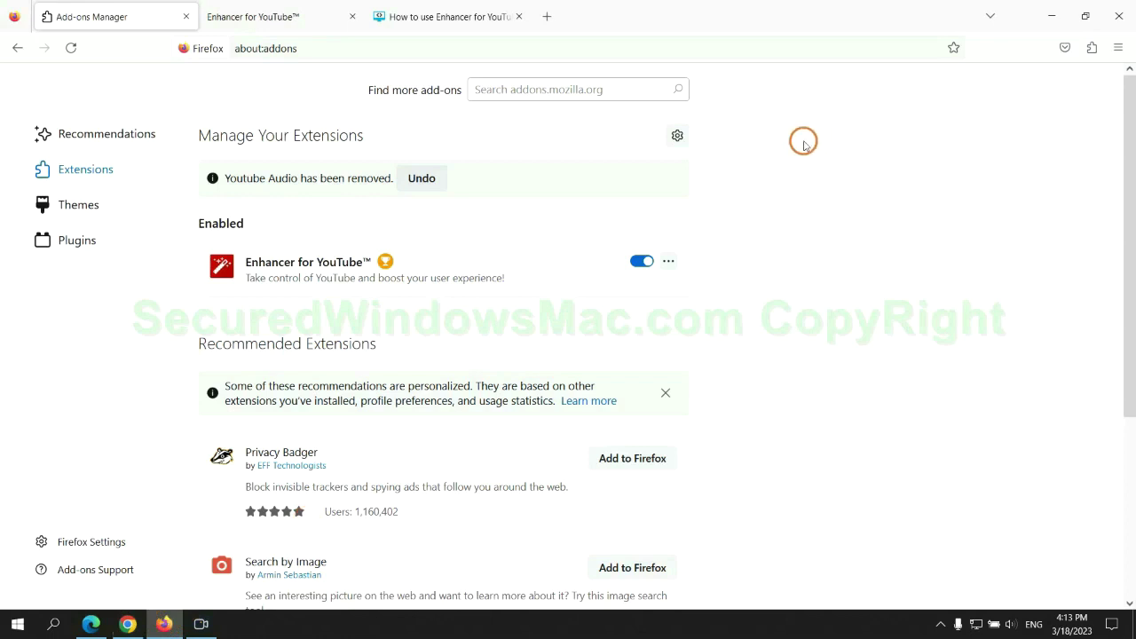
left_click(1091, 49)
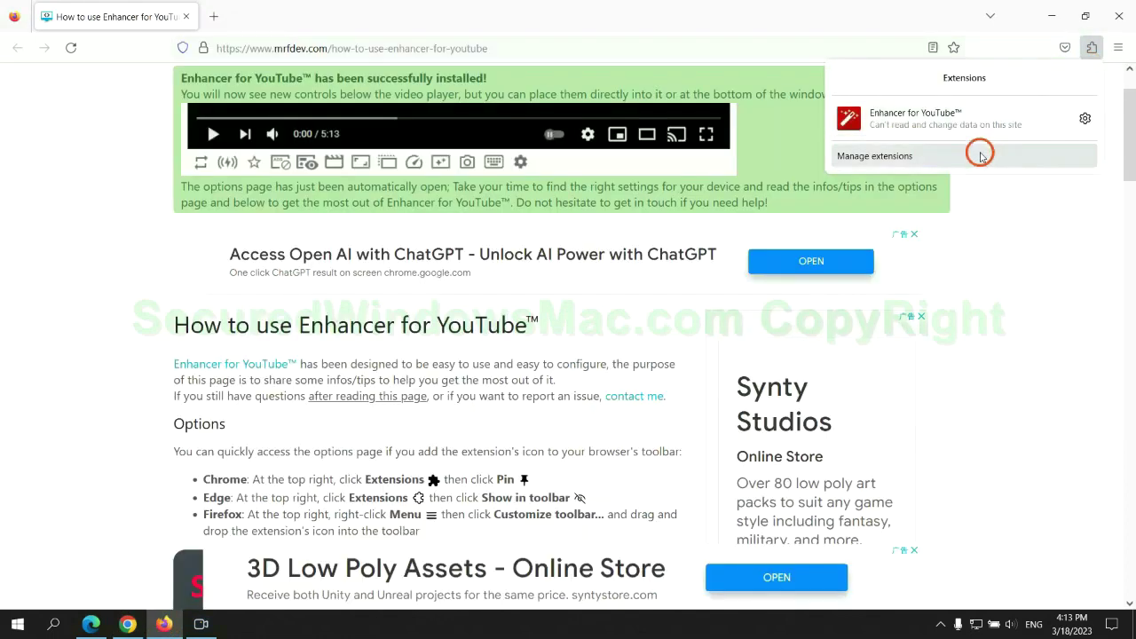
left_click(978, 153)
left_click(668, 217)
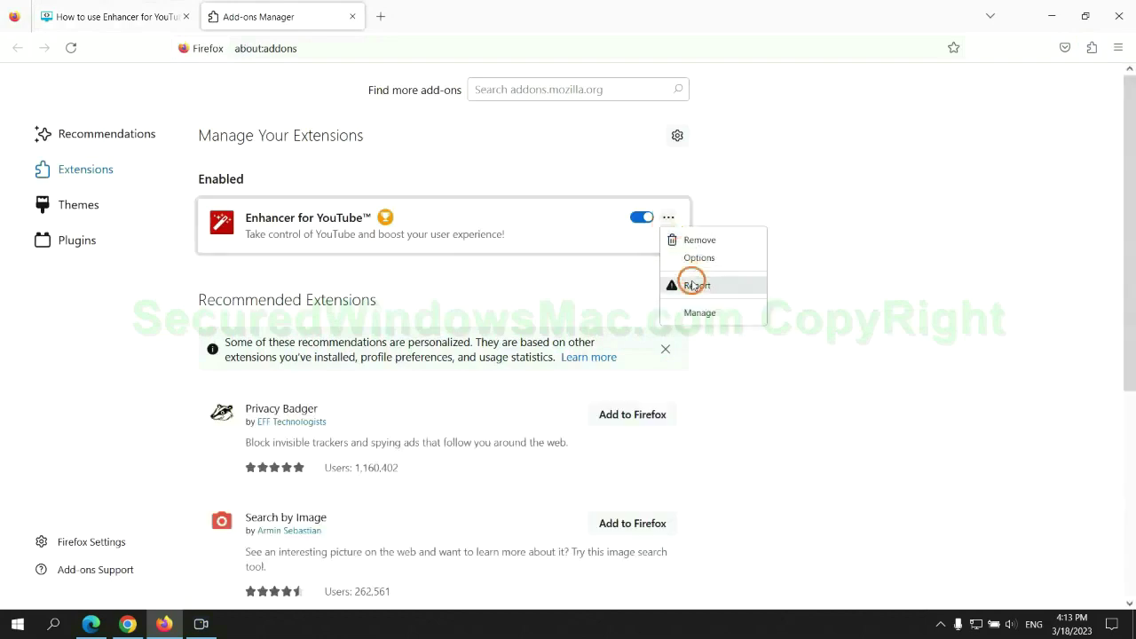
left_click(699, 240)
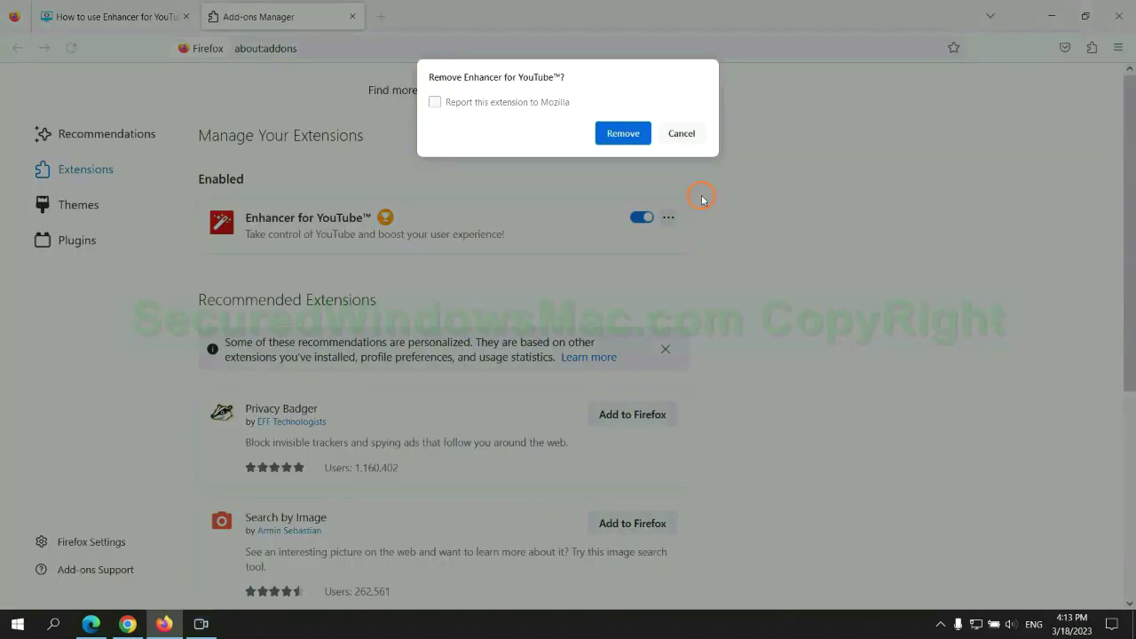
left_click(632, 142)
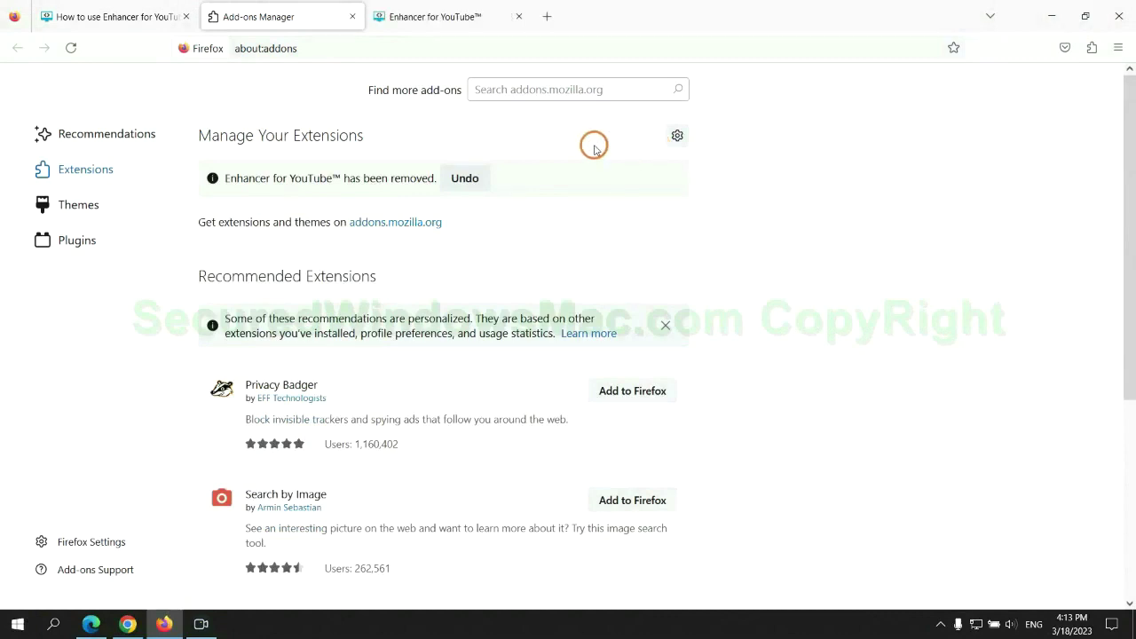
left_click_drag(261, 250, 328, 274)
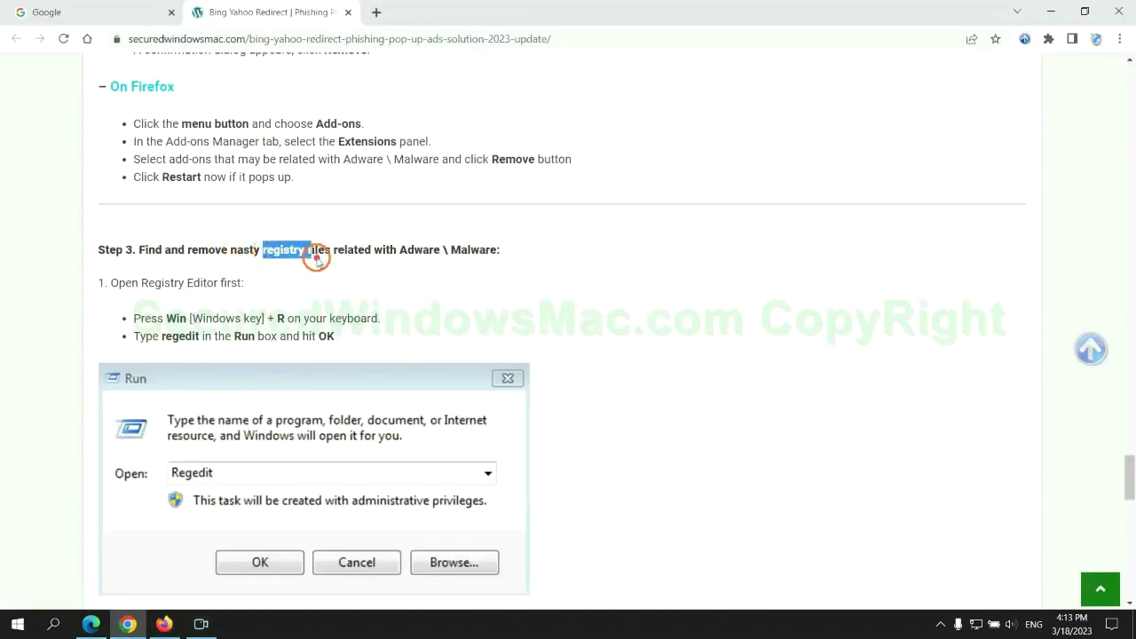
Step: Scroll to Step 3 and enter regedit in the Windows Run box
left_click(329, 274)
scroll(330, 281, "down", 2)
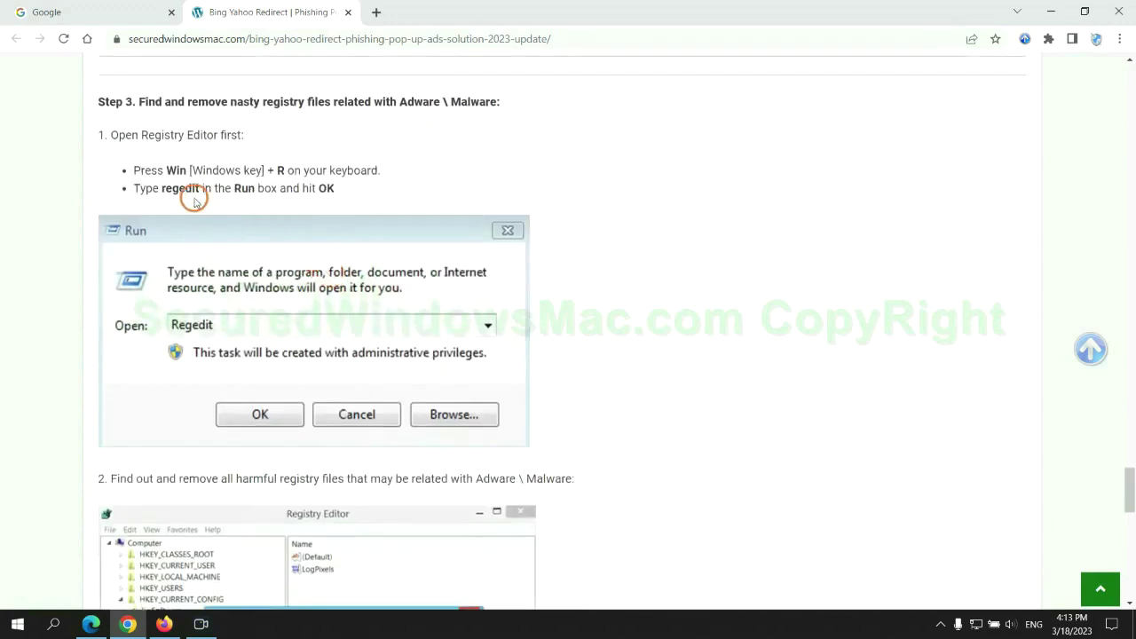
key("super+r")
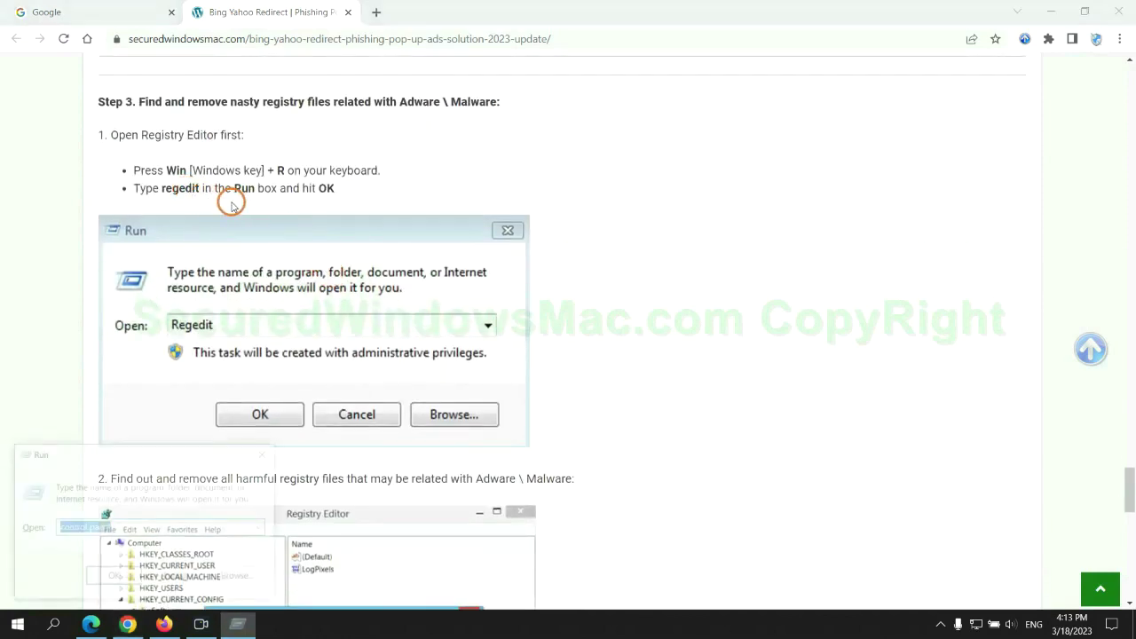
type("re")
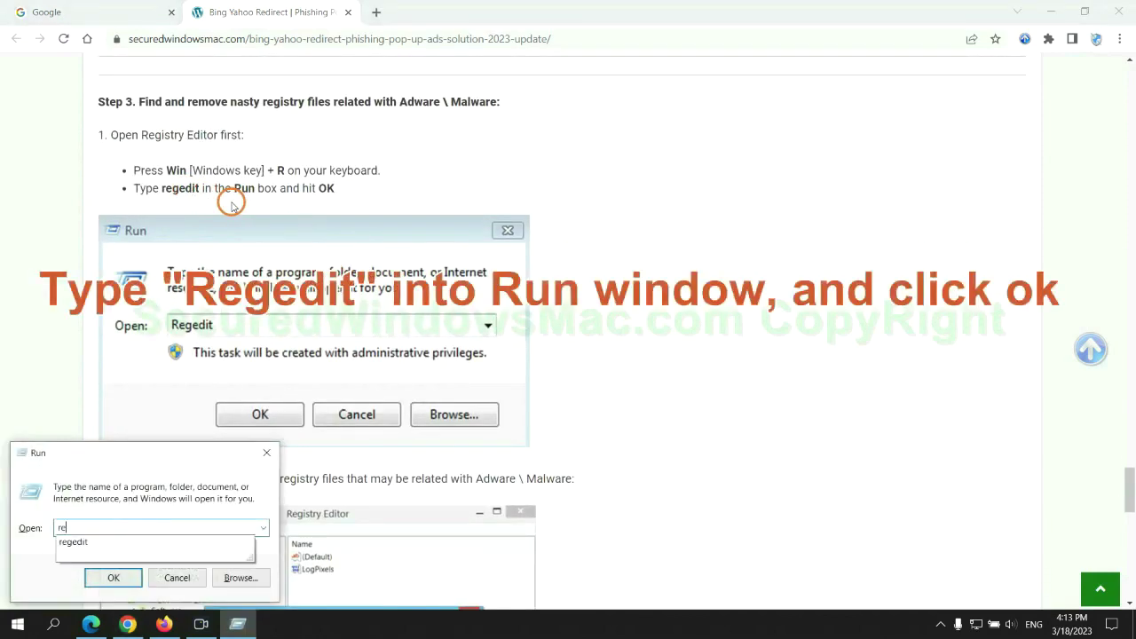
type("gedit")
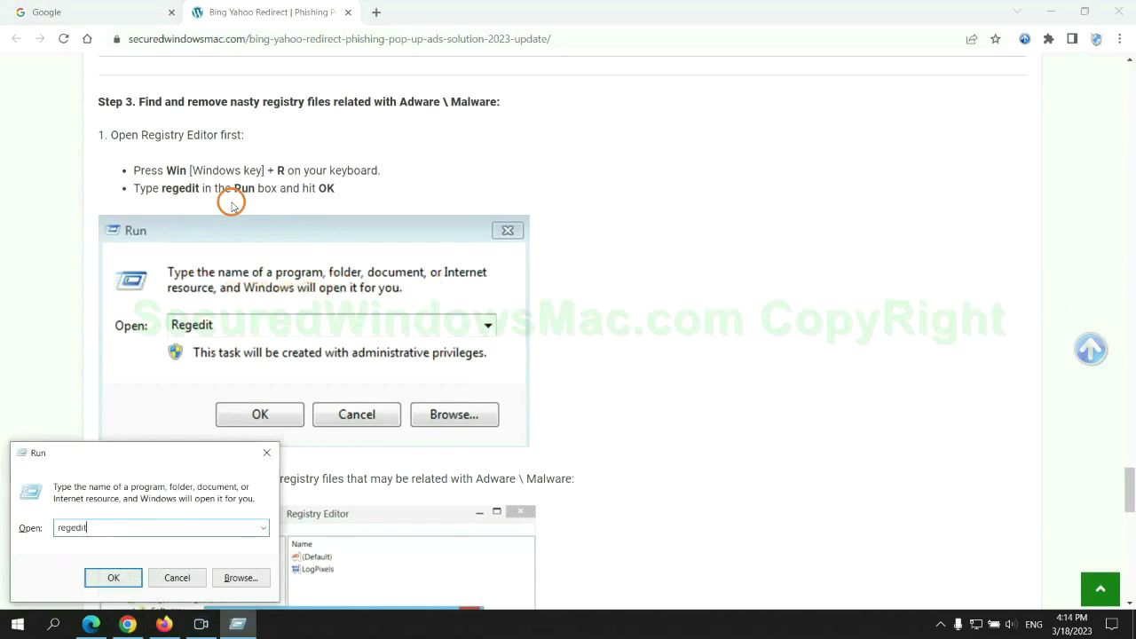
Step: Search the registry in Registry Editor for 'App' and bring up the actions for the StoreAppsOnTaskbar value
key("Return")
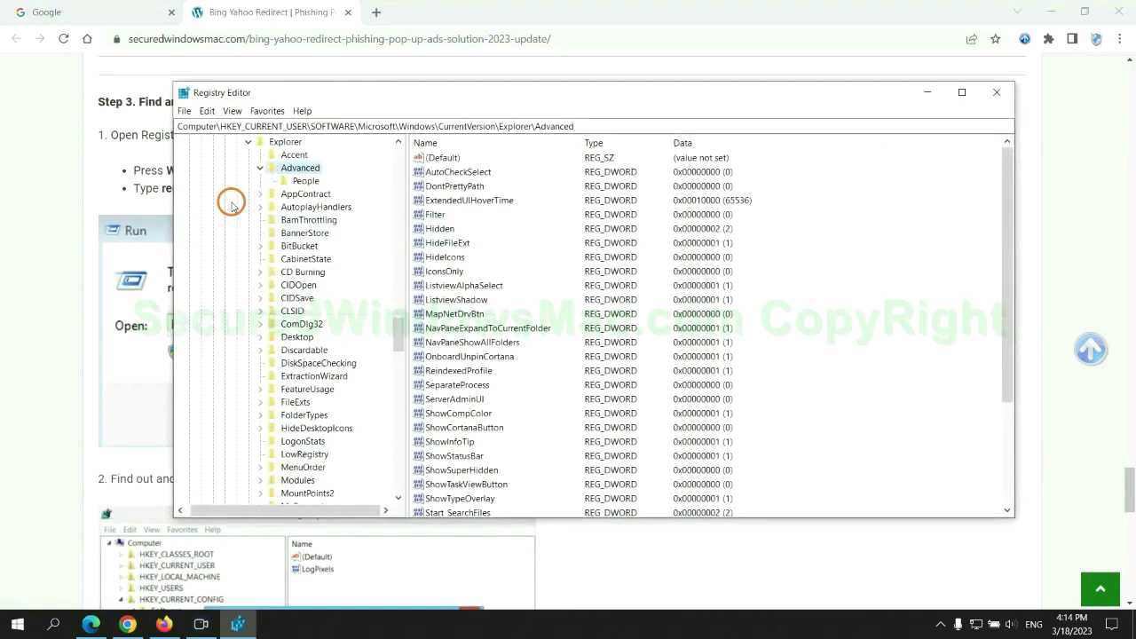
left_click(207, 111)
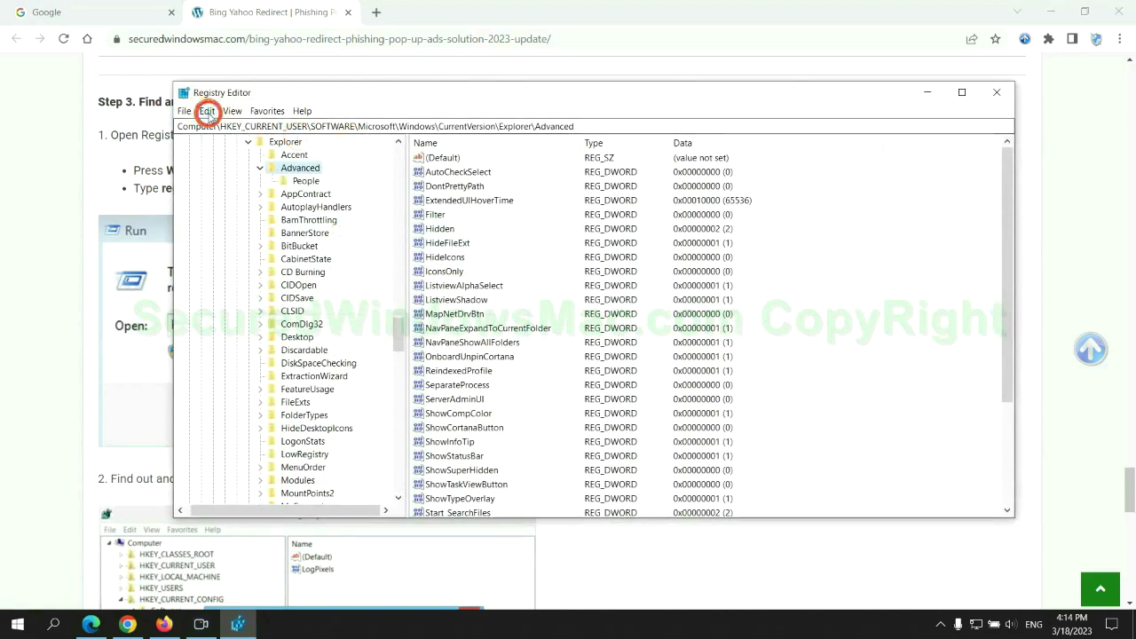
left_click(244, 209)
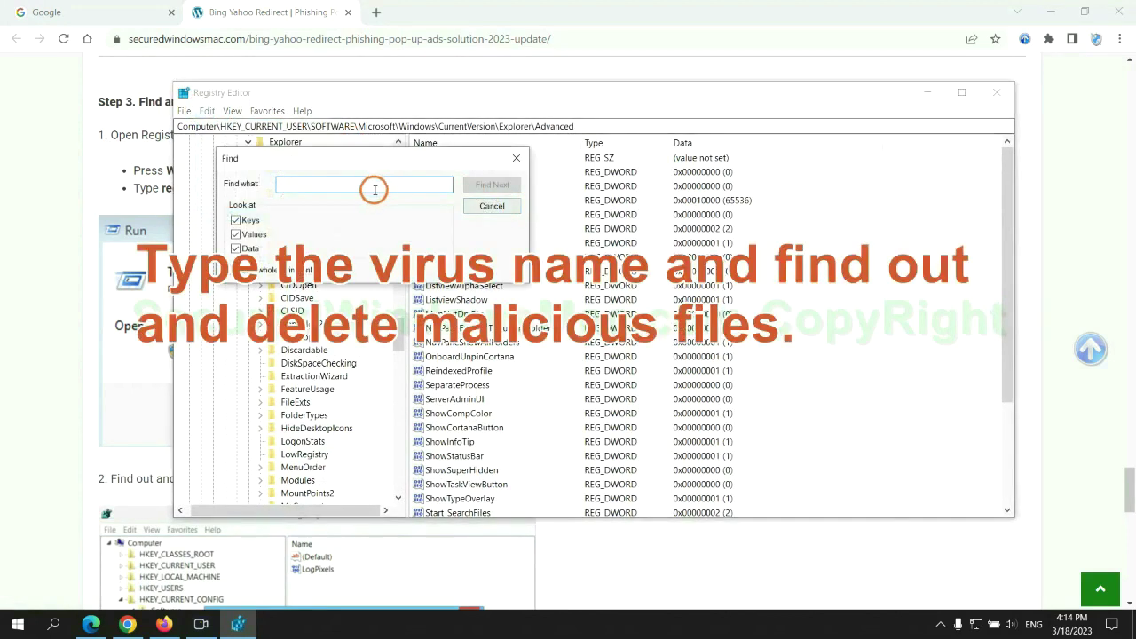
type("Apps")
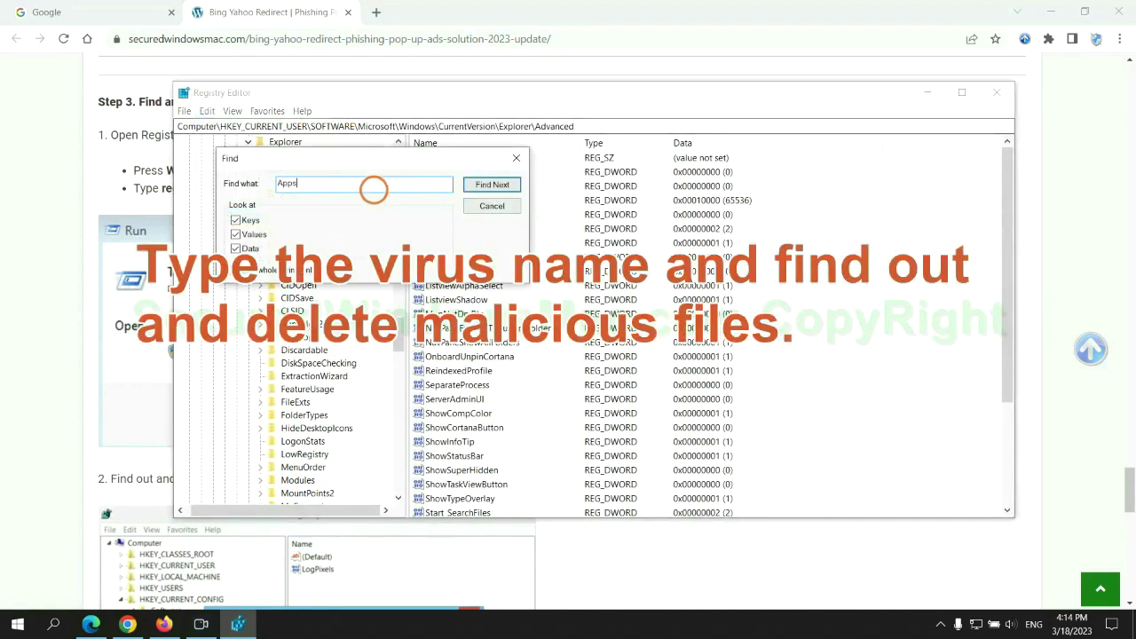
key("Return")
scroll(652, 382, "down", 2)
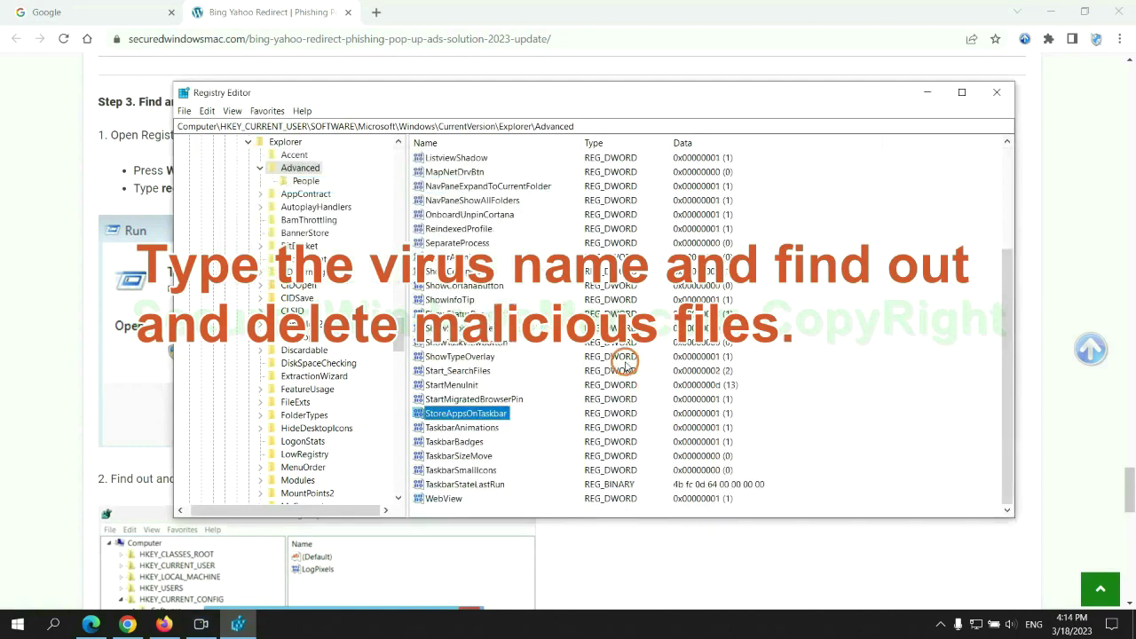
right_click(502, 413)
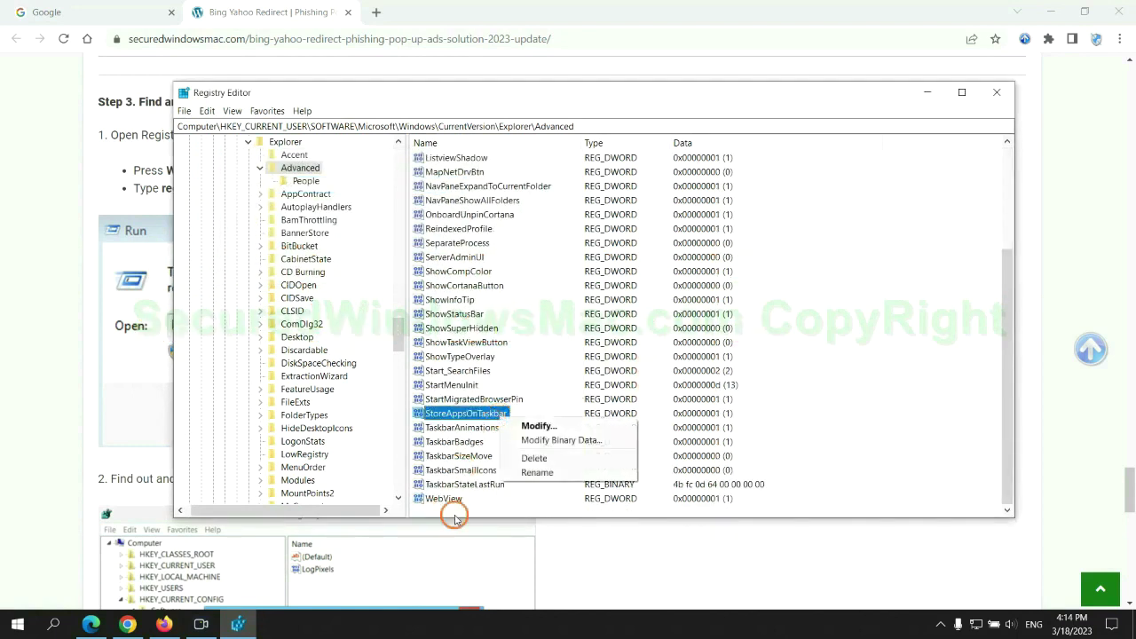
Step: Scroll the guide to Step 4 on resetting browsers and highlight the word 'Reset'
left_click(536, 458)
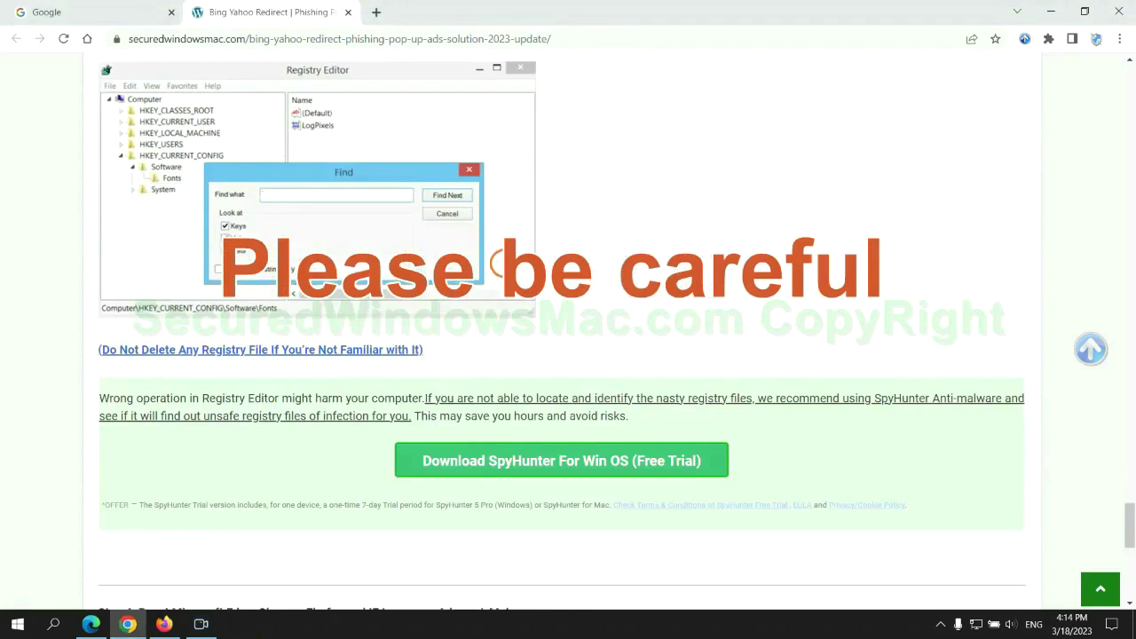
scroll(503, 264, "down", 1)
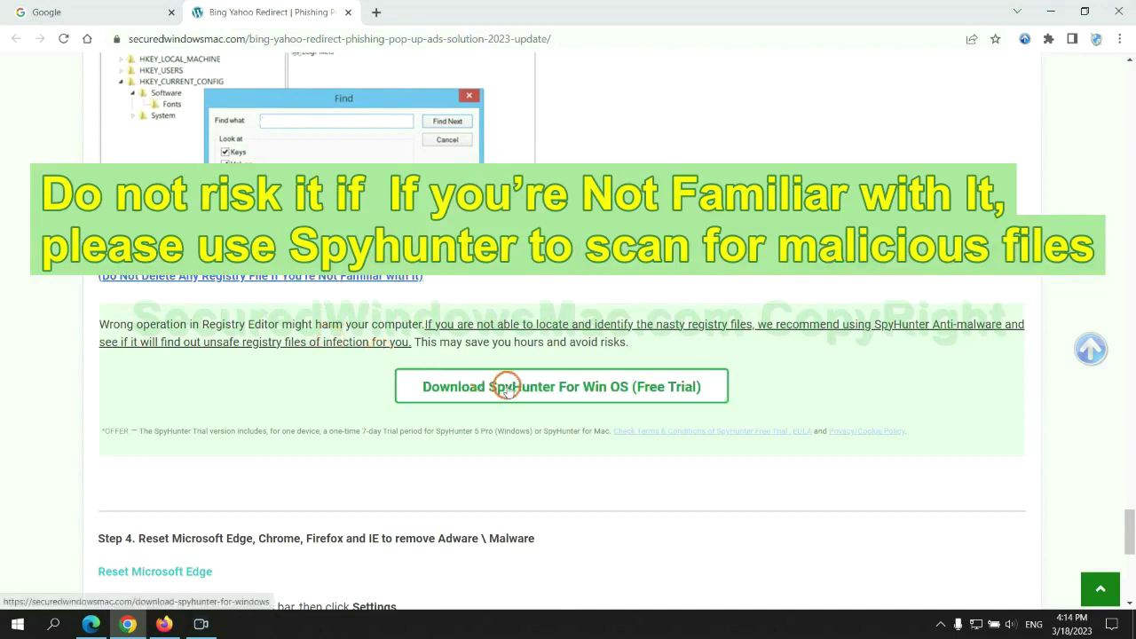
scroll(461, 320, "down", 5)
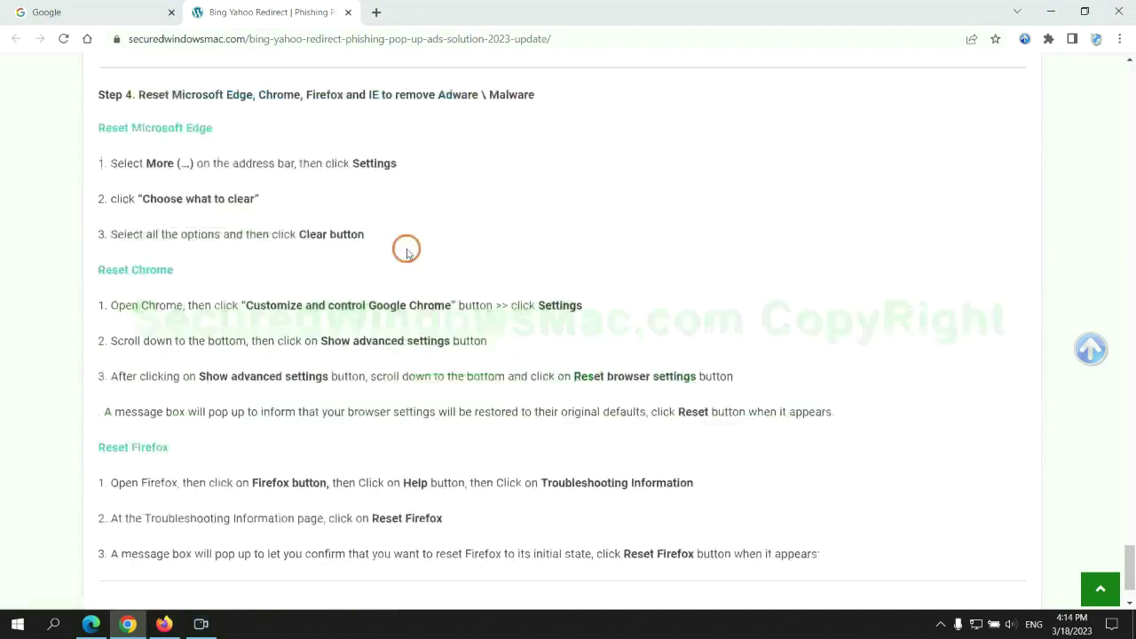
double_click(152, 94)
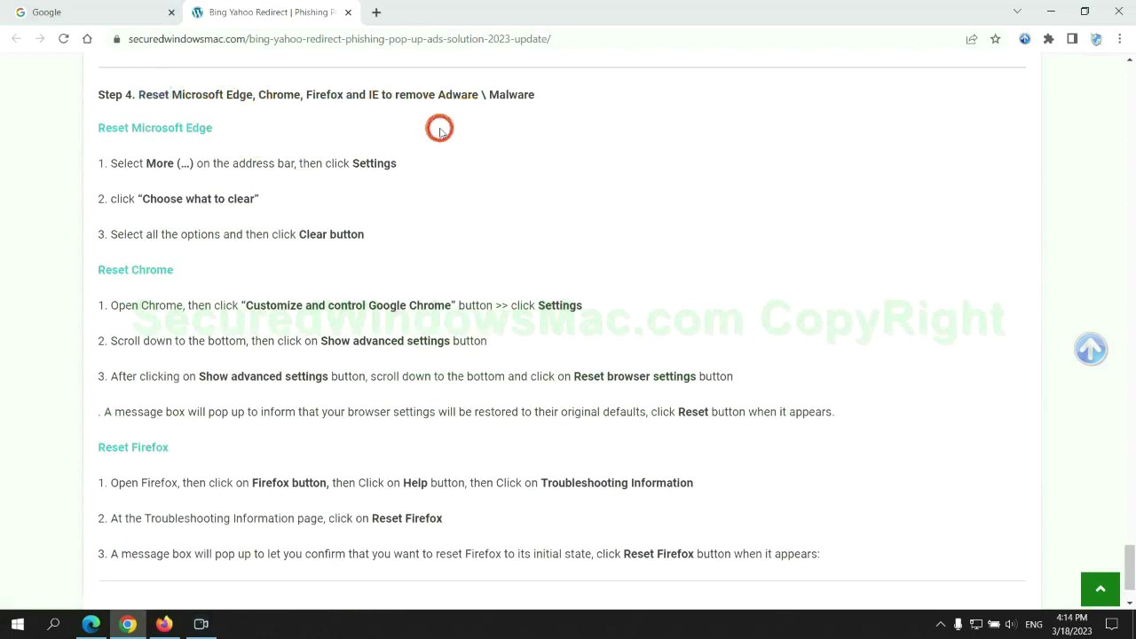
left_click(93, 624)
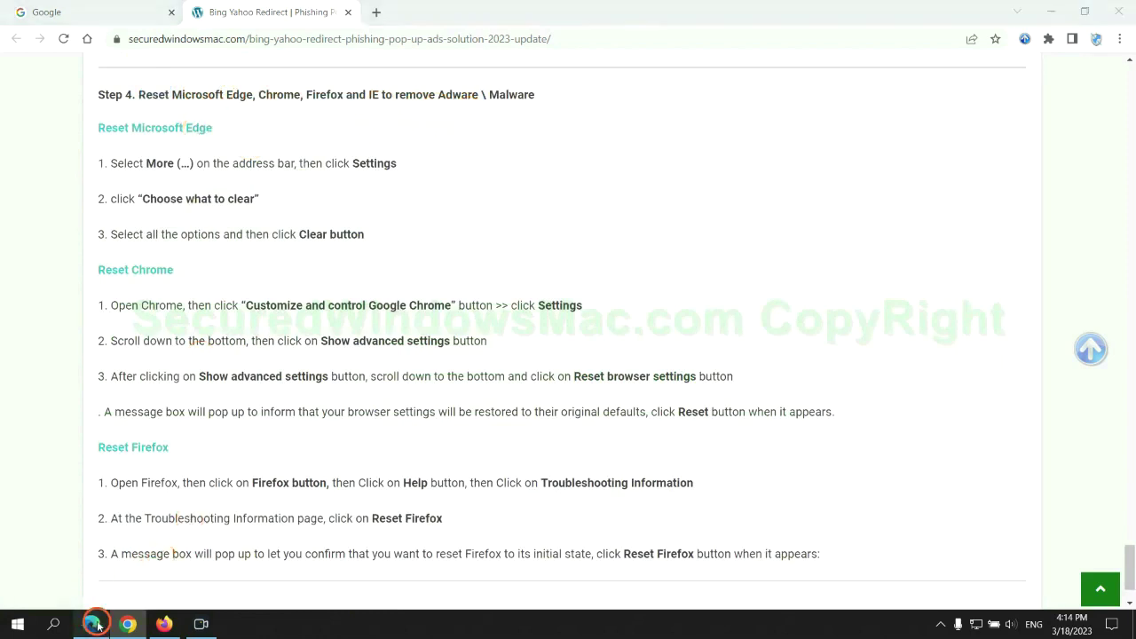
Step: Open the Clear browsing data options under Edge's Privacy, search, and services settings
left_click(1076, 40)
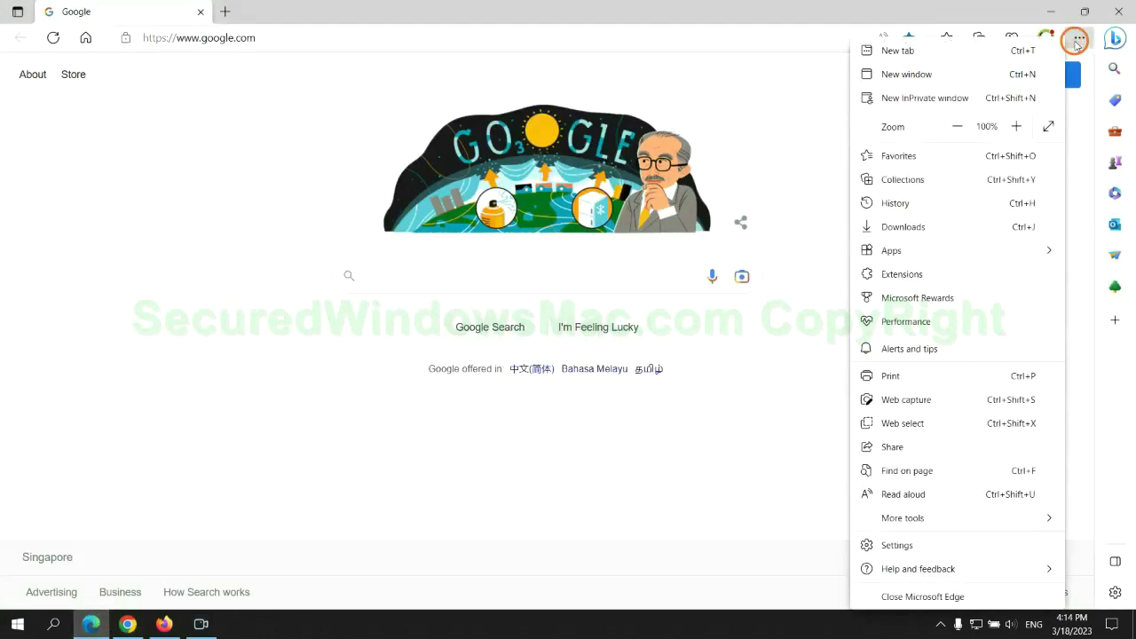
left_click(892, 548)
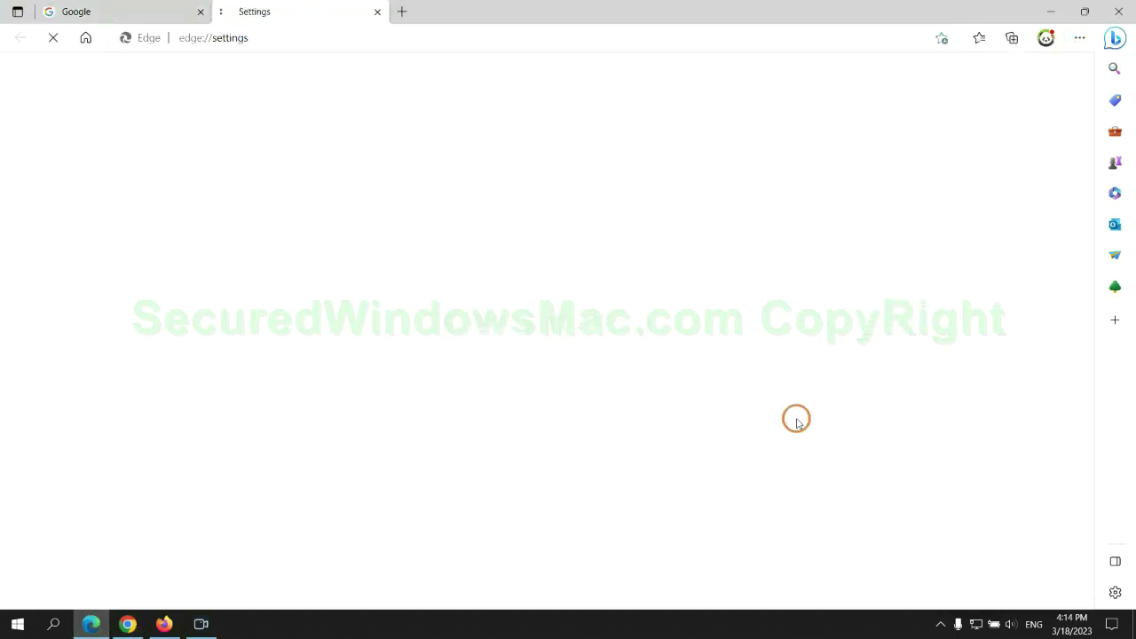
left_click(184, 178)
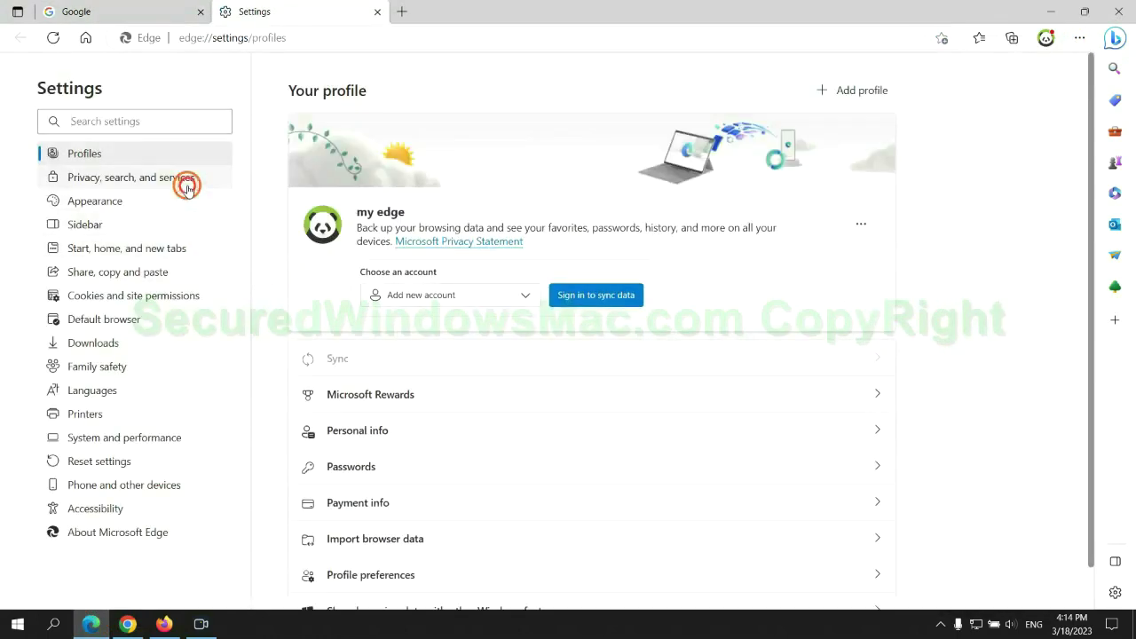
scroll(925, 393, "down", 3)
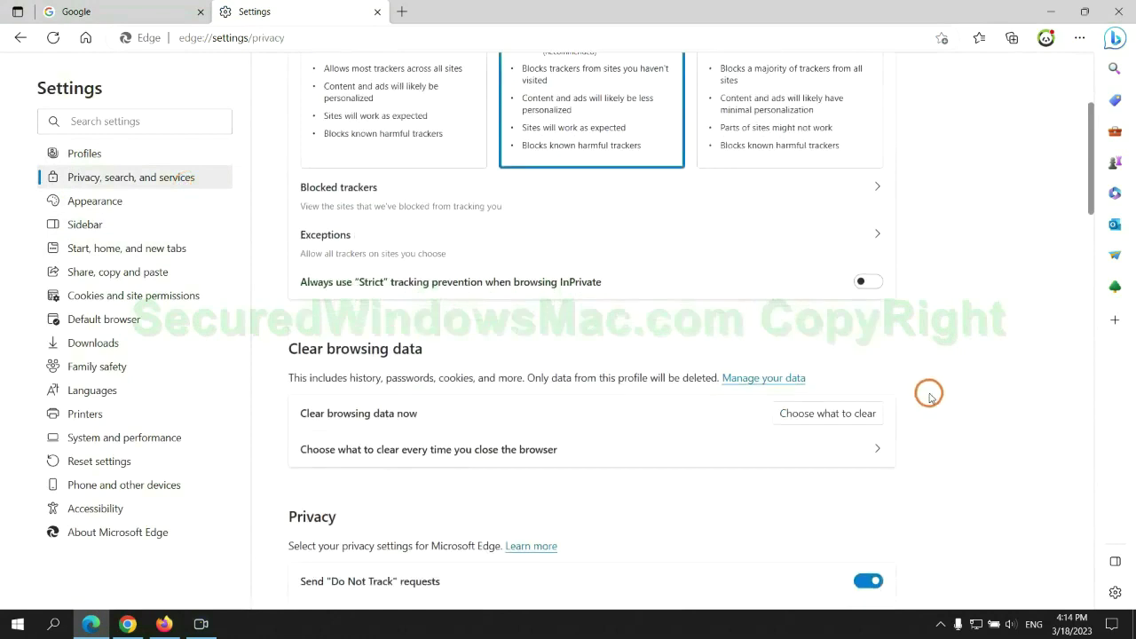
left_click(843, 413)
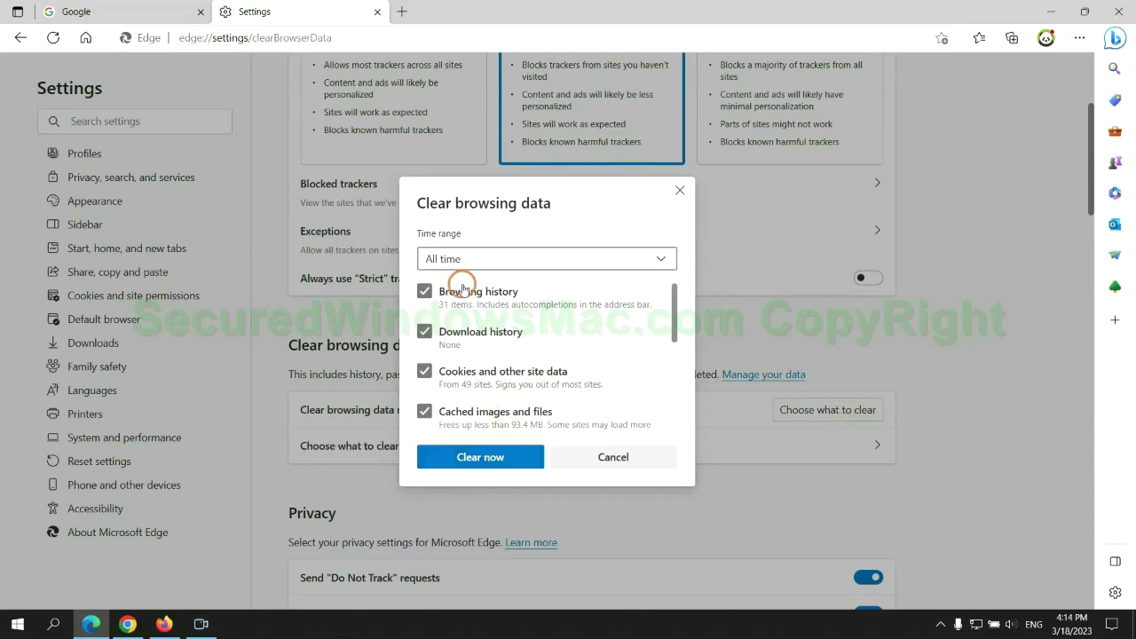
key("alt+Tab")
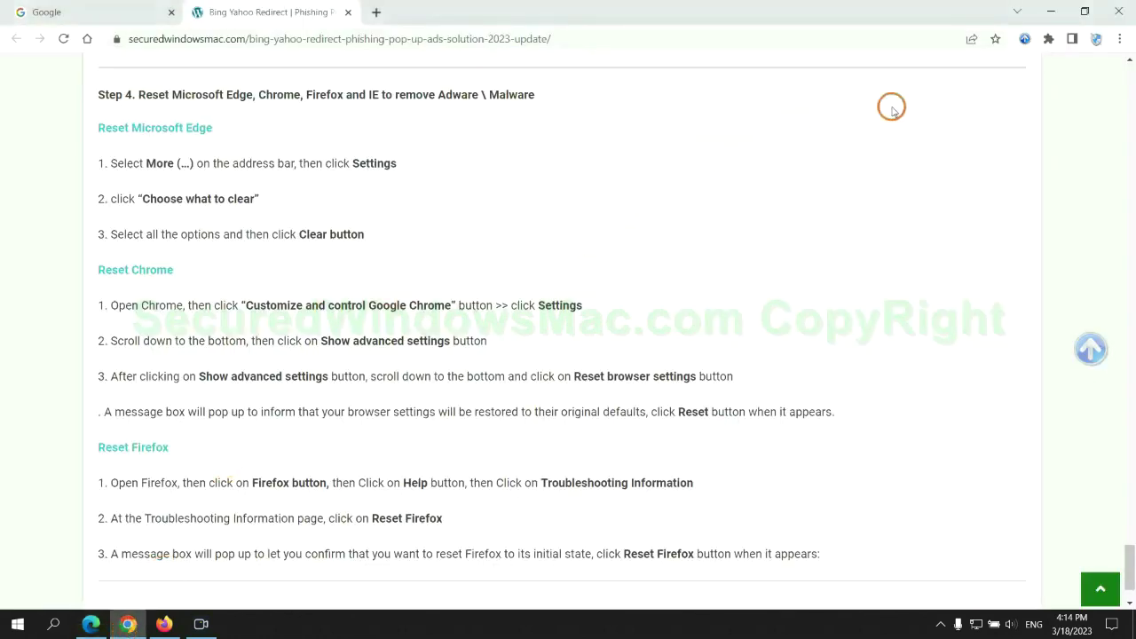
Step: Bring up the 'Restore settings to their original defaults' confirmation from Chrome's Settings
left_click(1120, 39)
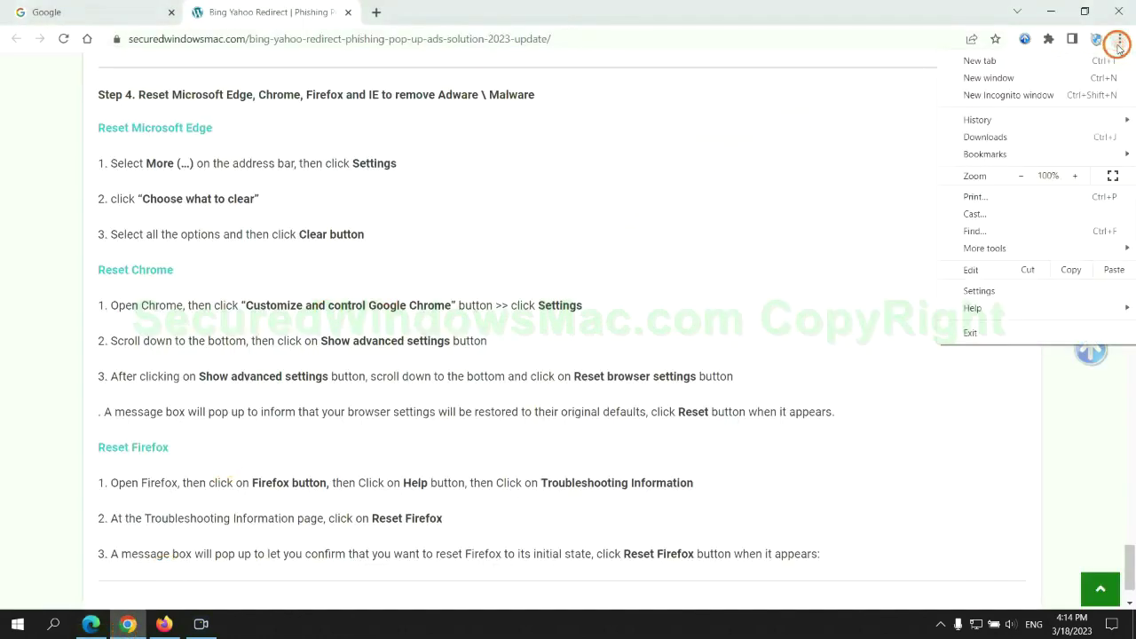
left_click(989, 289)
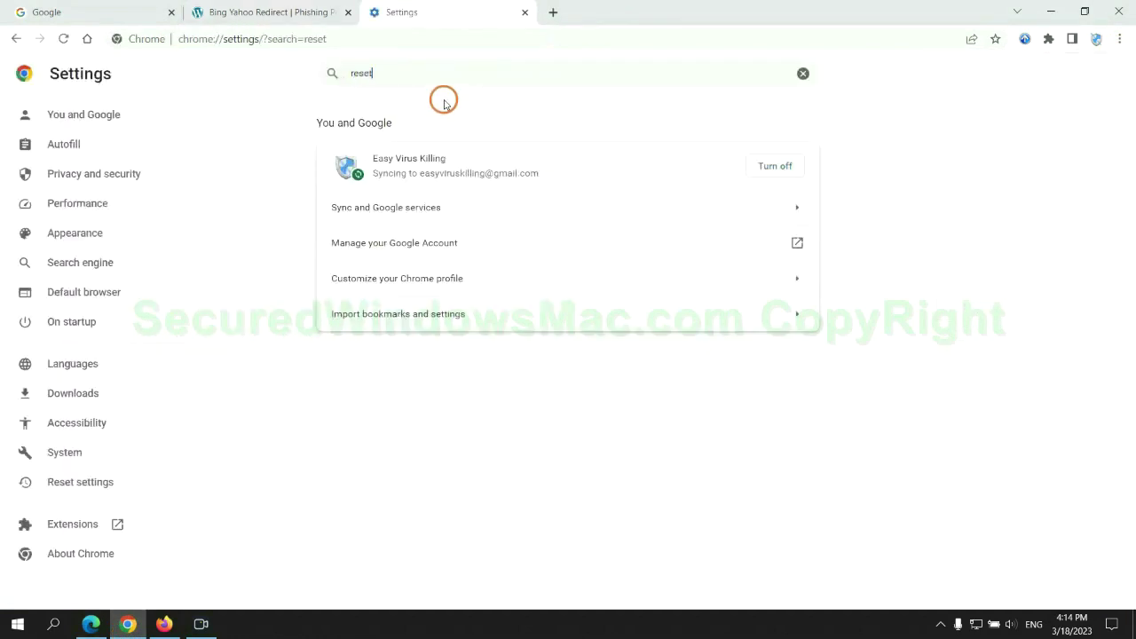
left_click(595, 395)
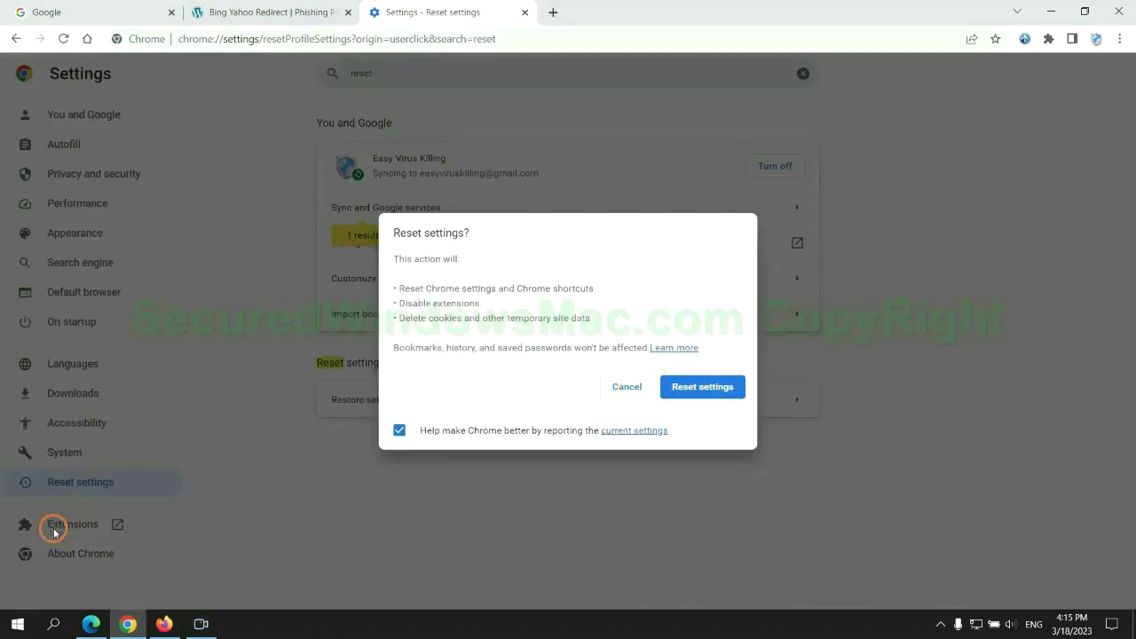
left_click(163, 614)
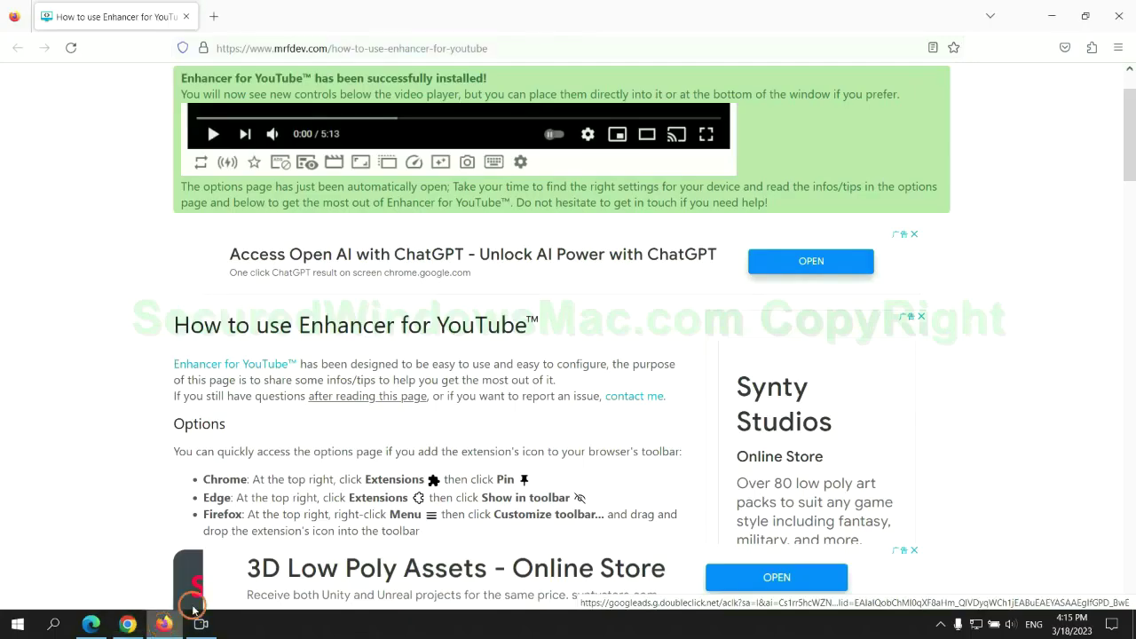
Step: Open Firefox's troubleshooting information page and bring up the Refresh Firefox confirmation
left_click(1116, 50)
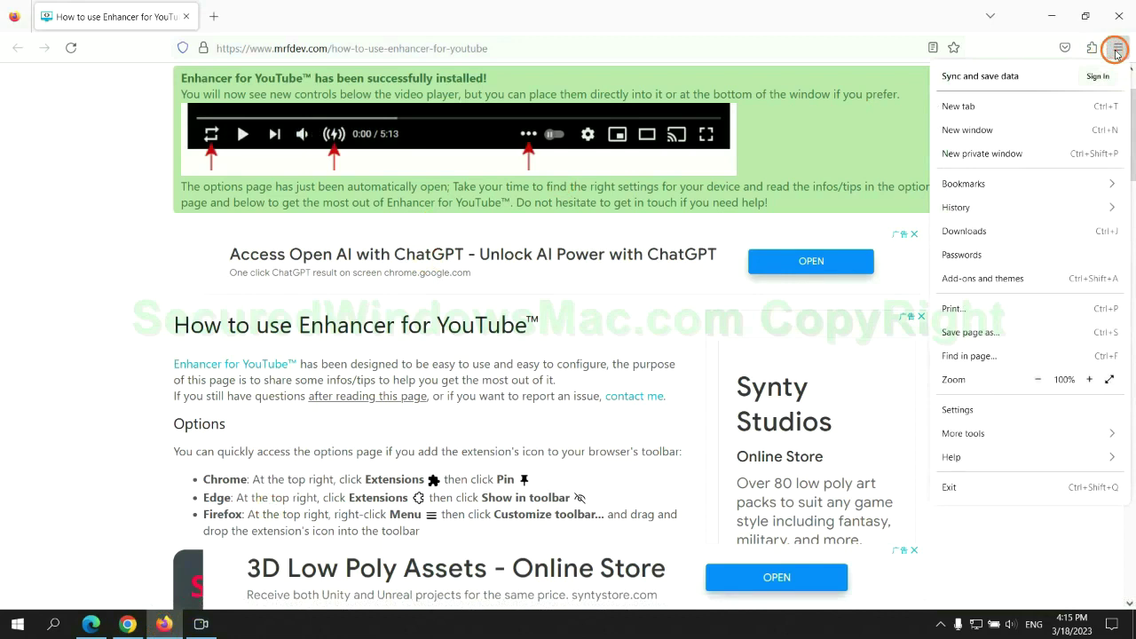
left_click(954, 456)
left_click(1012, 180)
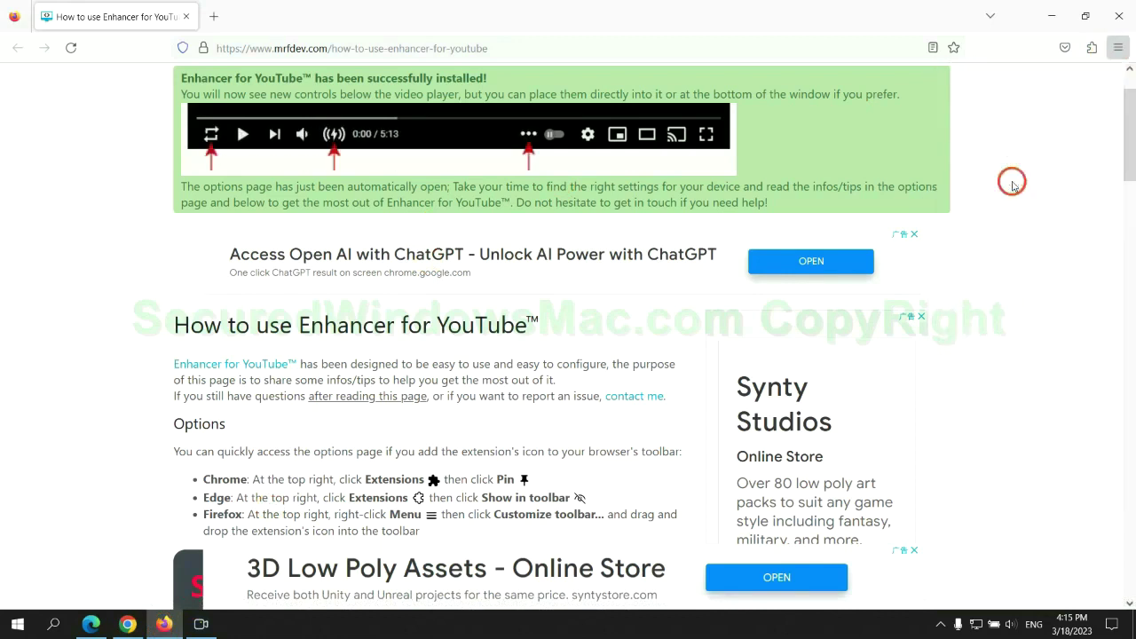
left_click(785, 174)
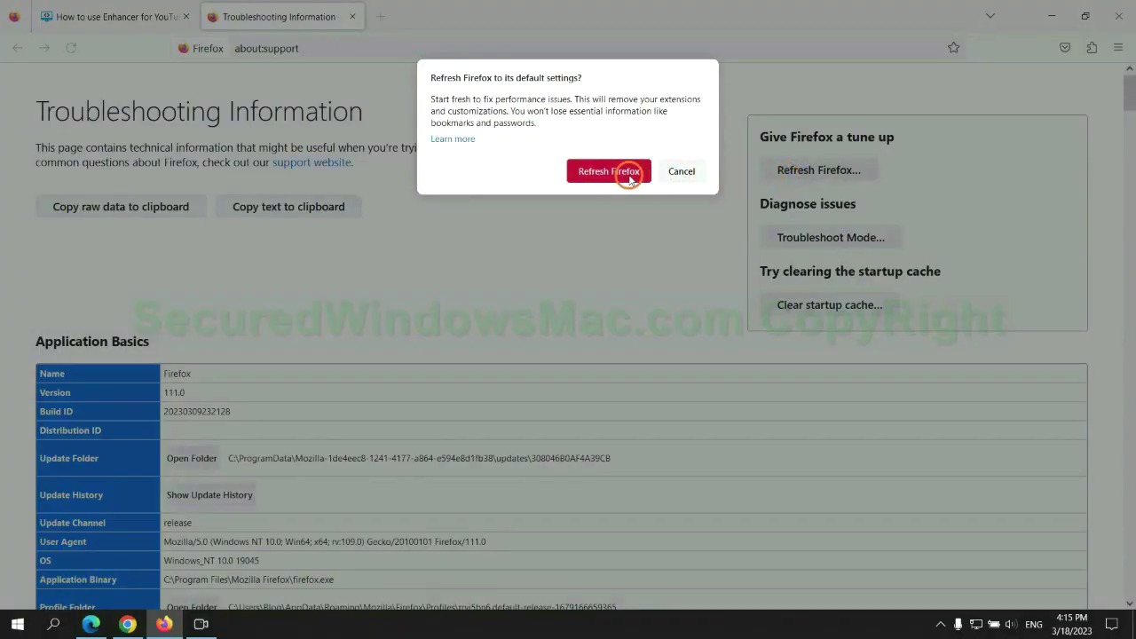
left_click(129, 622)
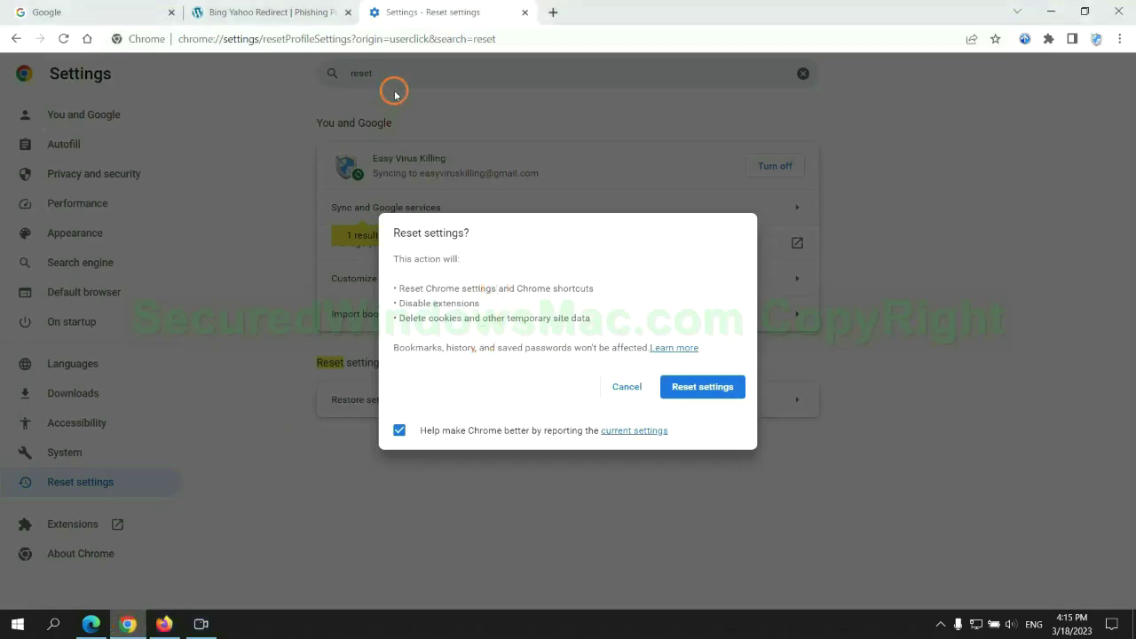